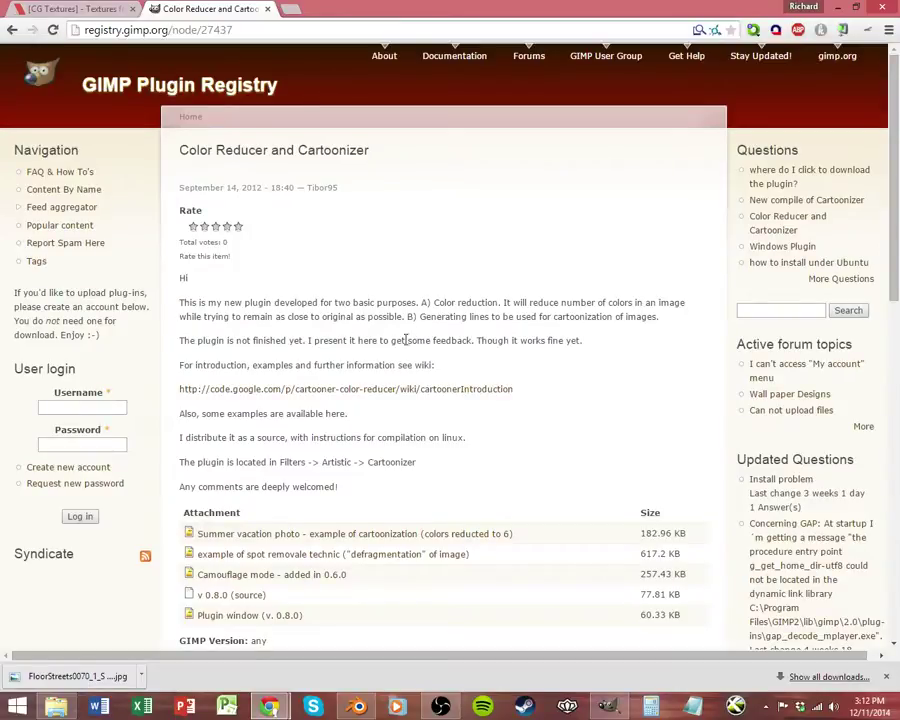
# Slide the Point lamp to X -11.049 cm, Y -4.034 cm, keeping its height unchanged.
pyautogui.click(357, 706)
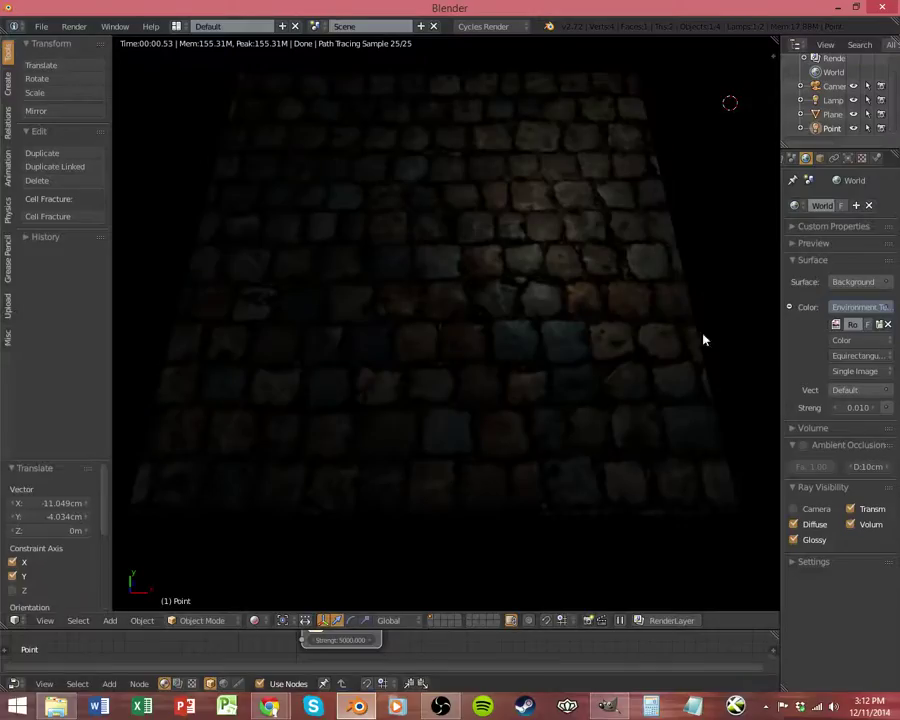
pyautogui.press('g')
pyautogui.press('z')
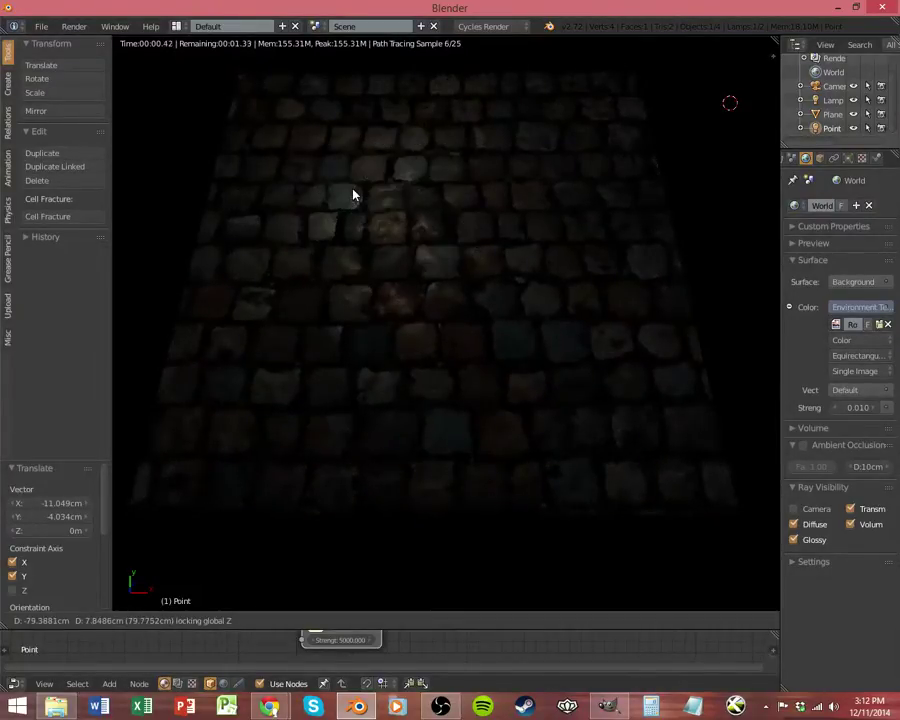
pyautogui.click(512, 203)
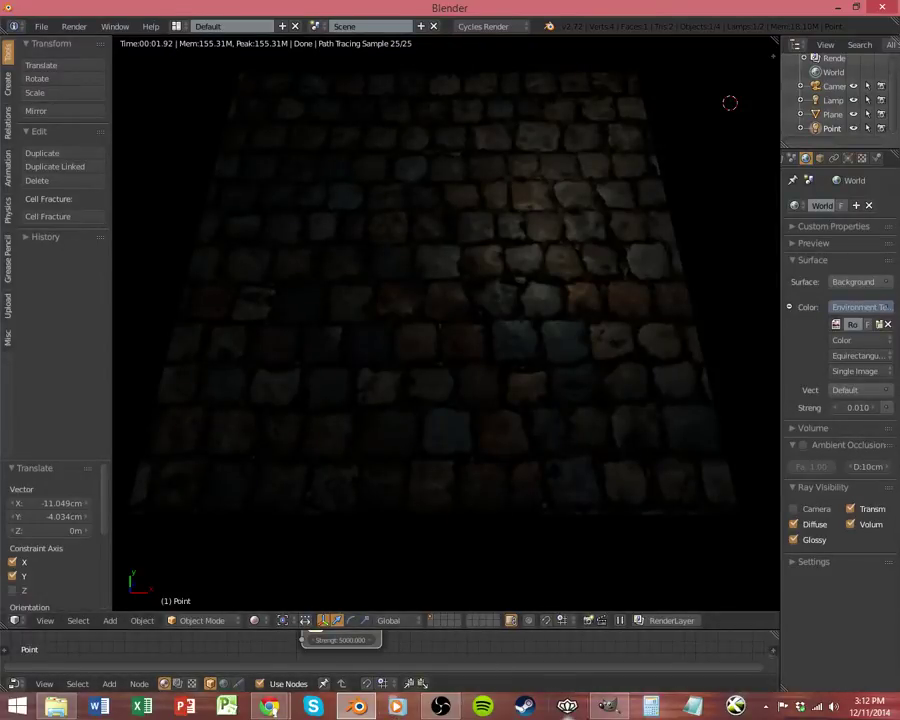
# Reload the CG Textures home page and browse Floors > Streets to reach FloorStreets0070.
pyautogui.moveTo(270, 706)
pyautogui.click(352, 577)
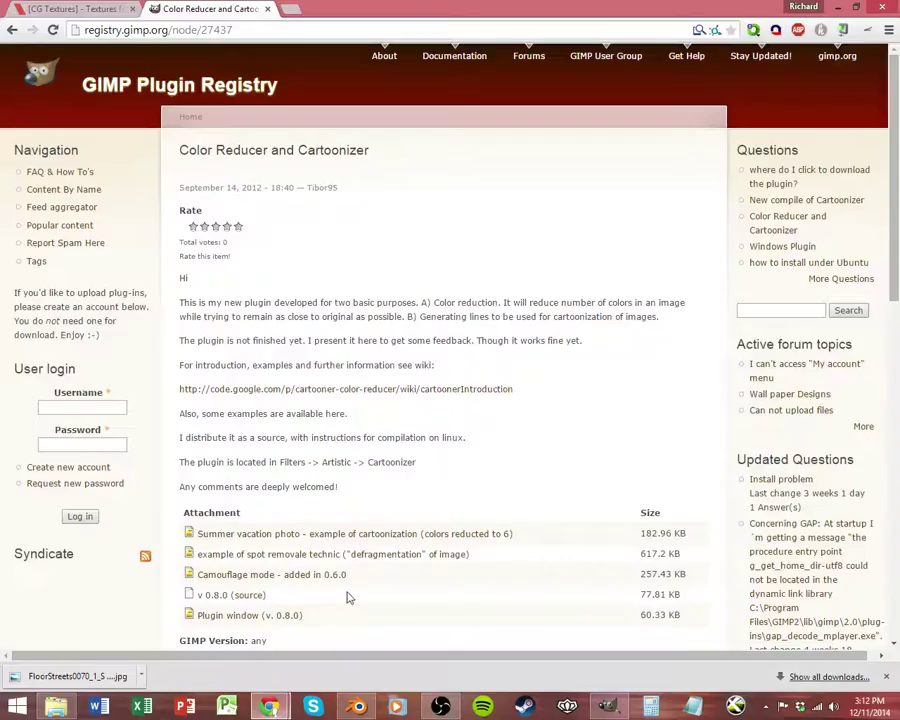
pyautogui.click(98, 11)
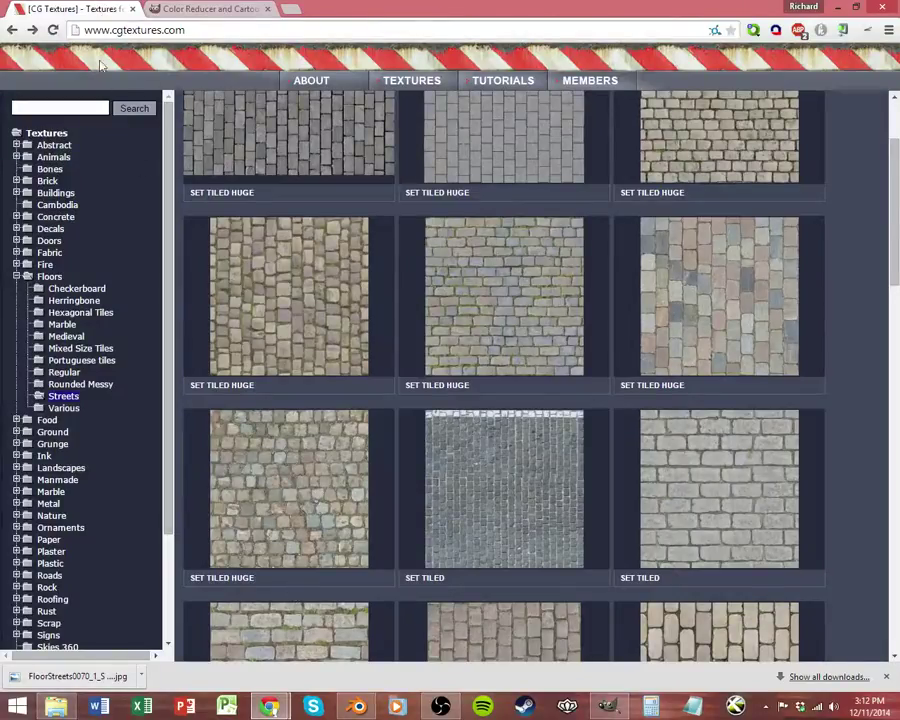
pyautogui.click(140, 31)
pyautogui.press('Return')
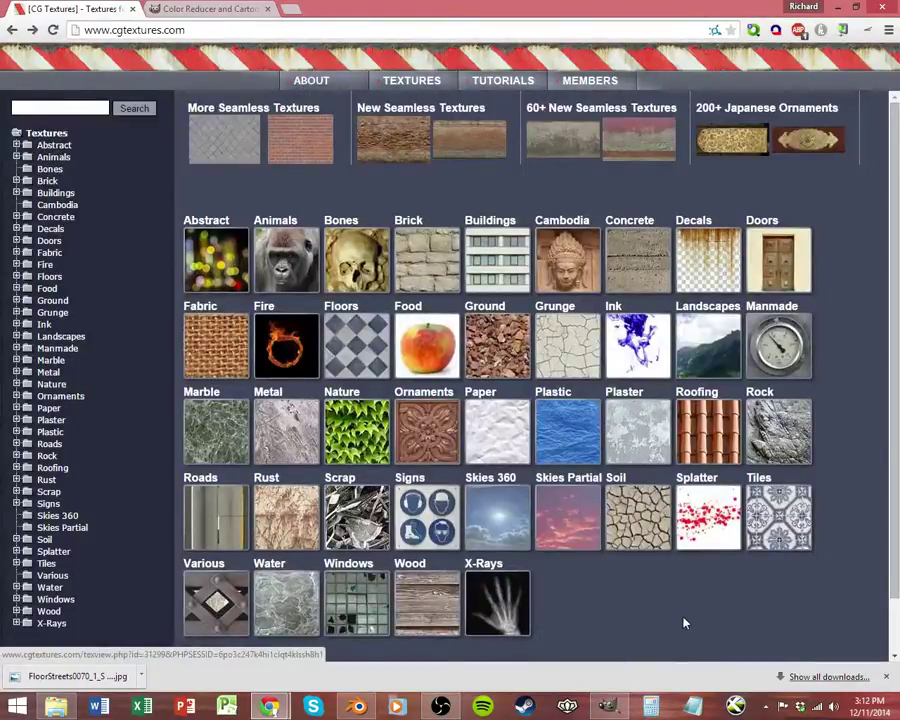
pyautogui.click(356, 345)
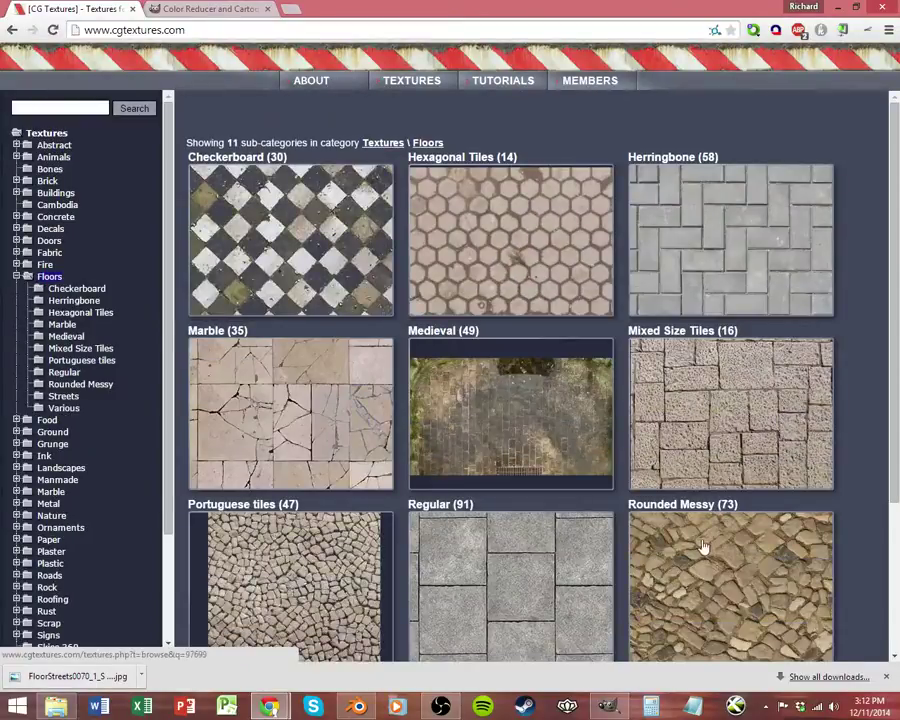
pyautogui.click(64, 396)
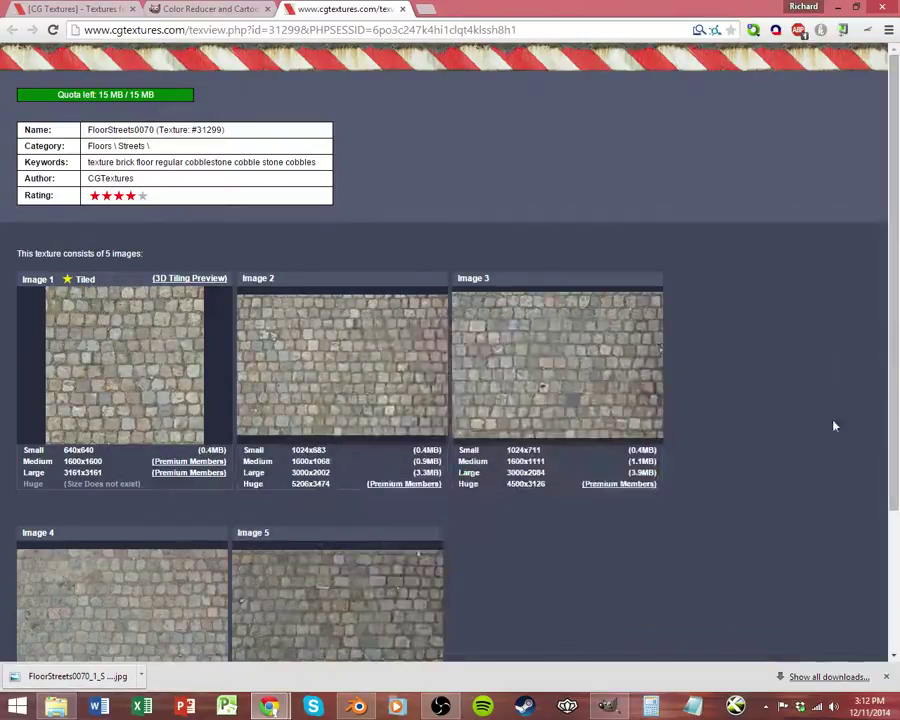
# Return to the Cartoonizer page in the GIMP Plugin Registry tab and read its title.
pyautogui.click(207, 8)
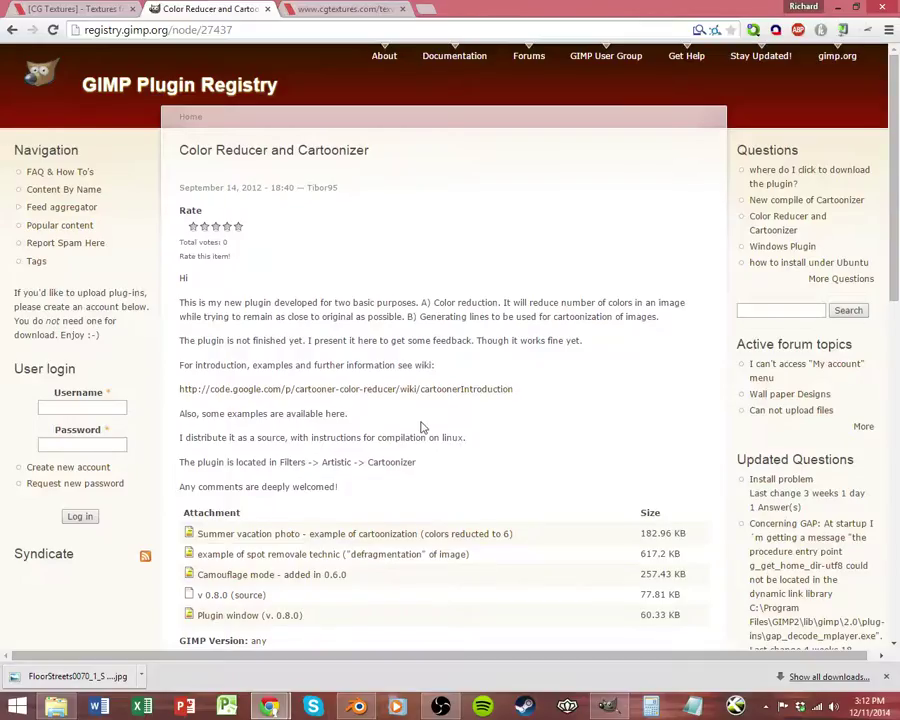
pyautogui.doubleClick(349, 147)
pyautogui.click(401, 318)
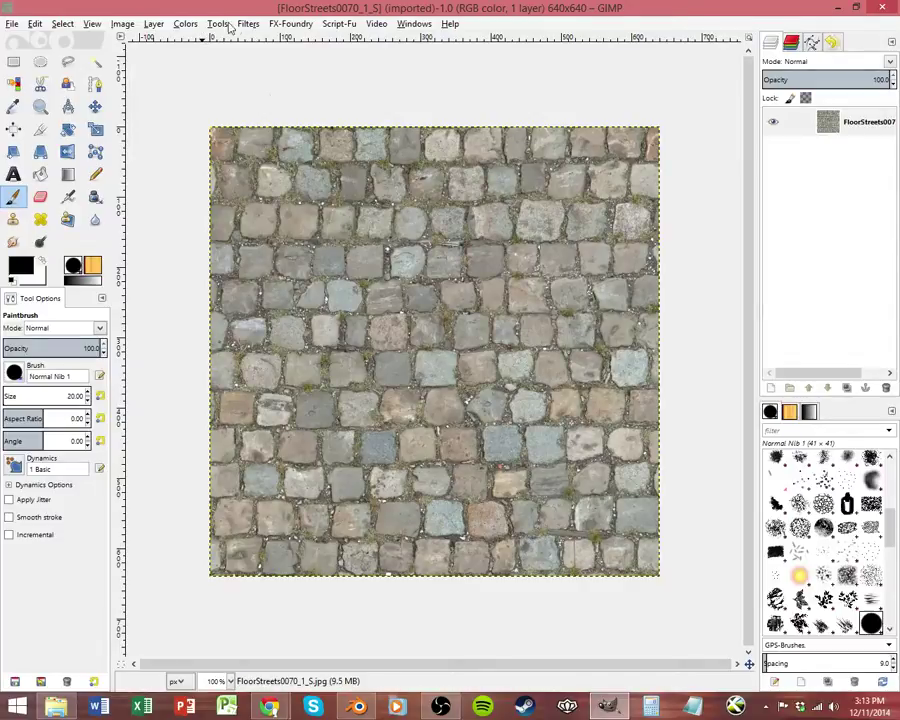
# Apply Filters > Artistic > Oilify with its default settings to the cobblestone texture.
pyautogui.click(247, 24)
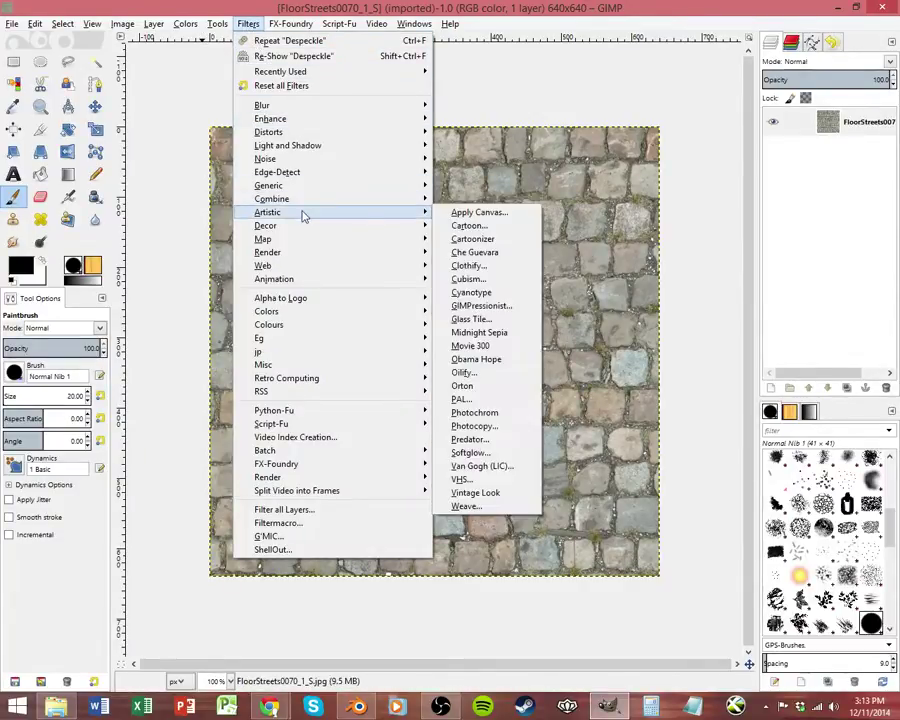
pyautogui.press('Escape')
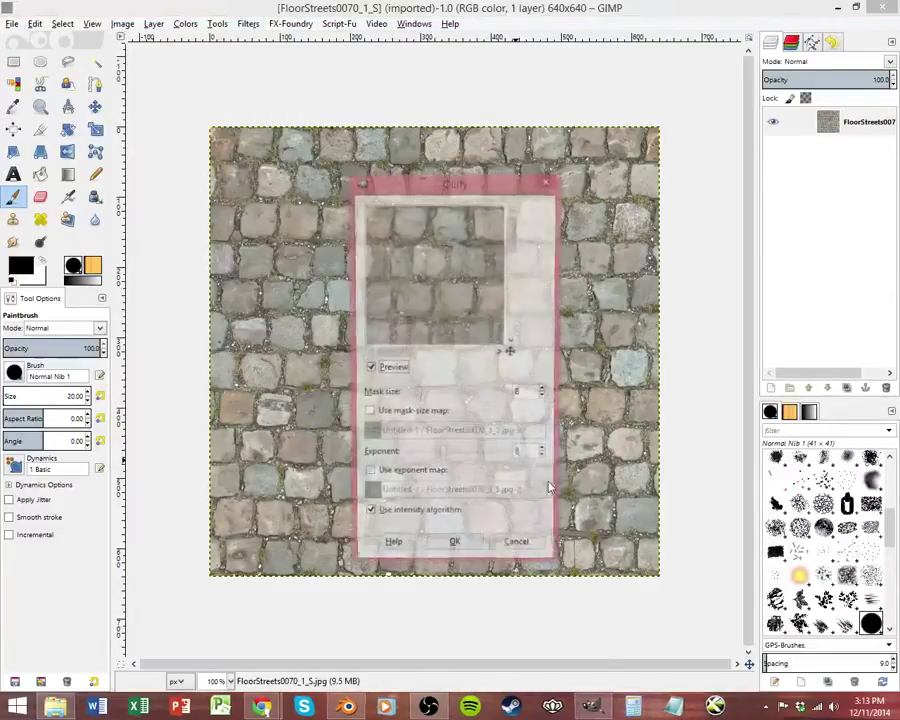
pyautogui.click(454, 551)
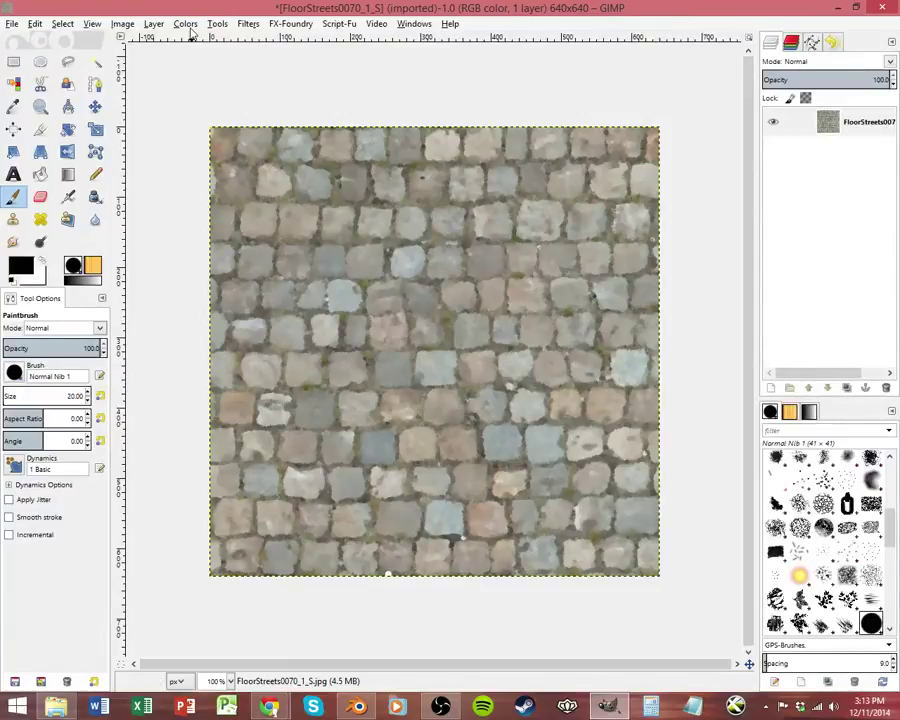
# Undo the Oilify effect and apply Despeckle with recursive despeckling turned off.
pyautogui.hotkey('ctrl', 'z')
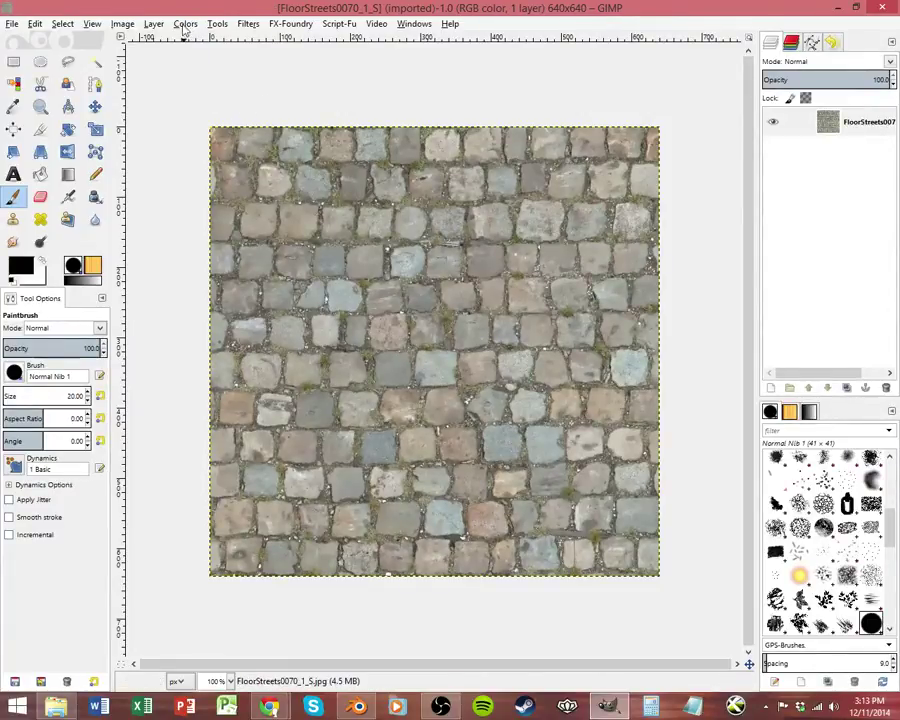
pyautogui.click(185, 24)
pyautogui.moveTo(248, 24)
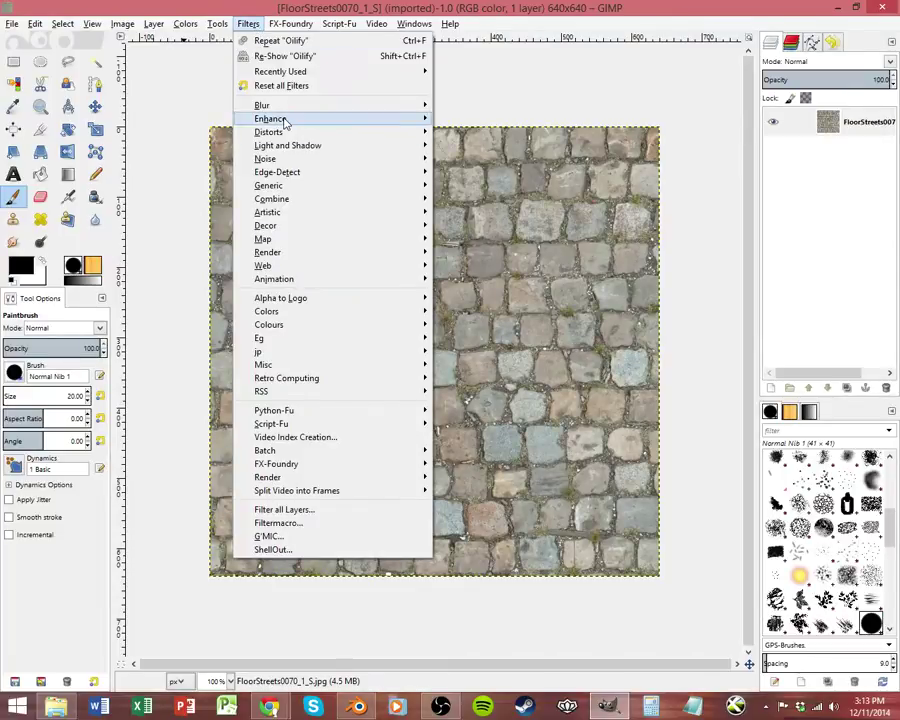
pyautogui.moveTo(352, 122)
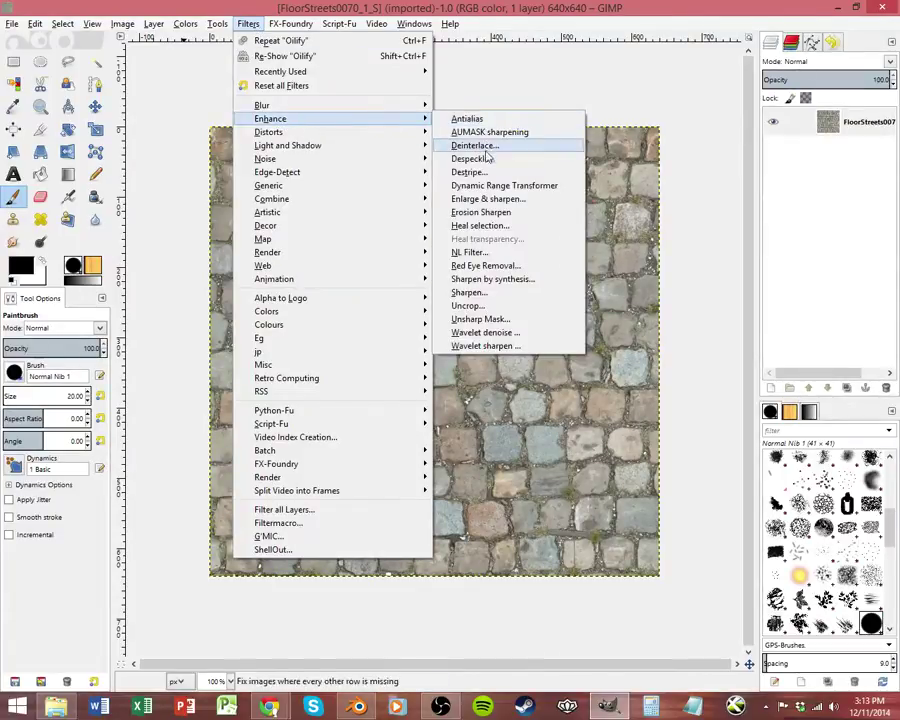
pyautogui.click(470, 159)
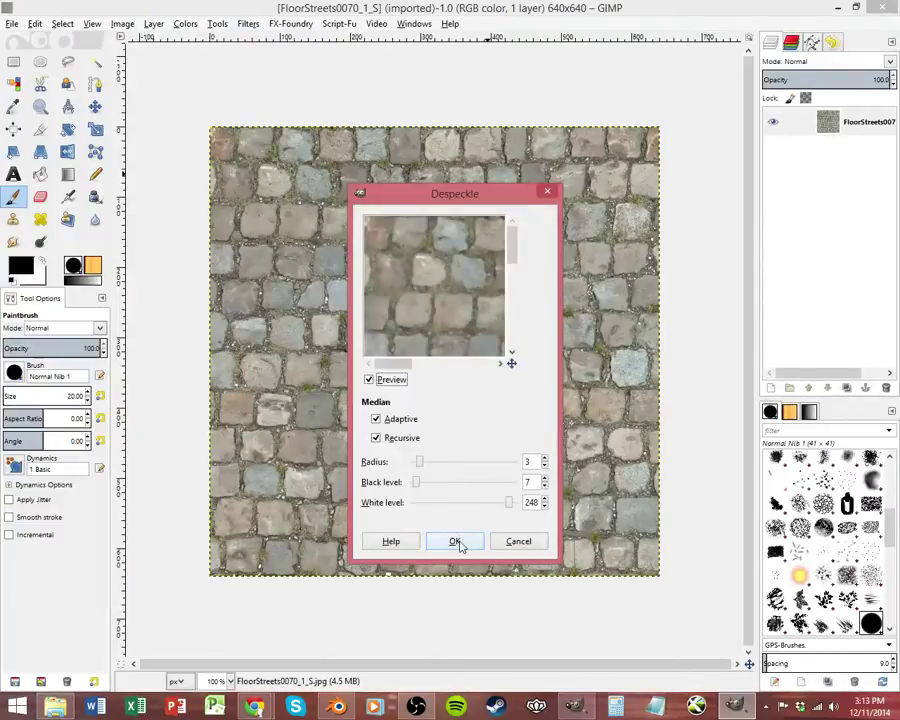
pyautogui.click(388, 439)
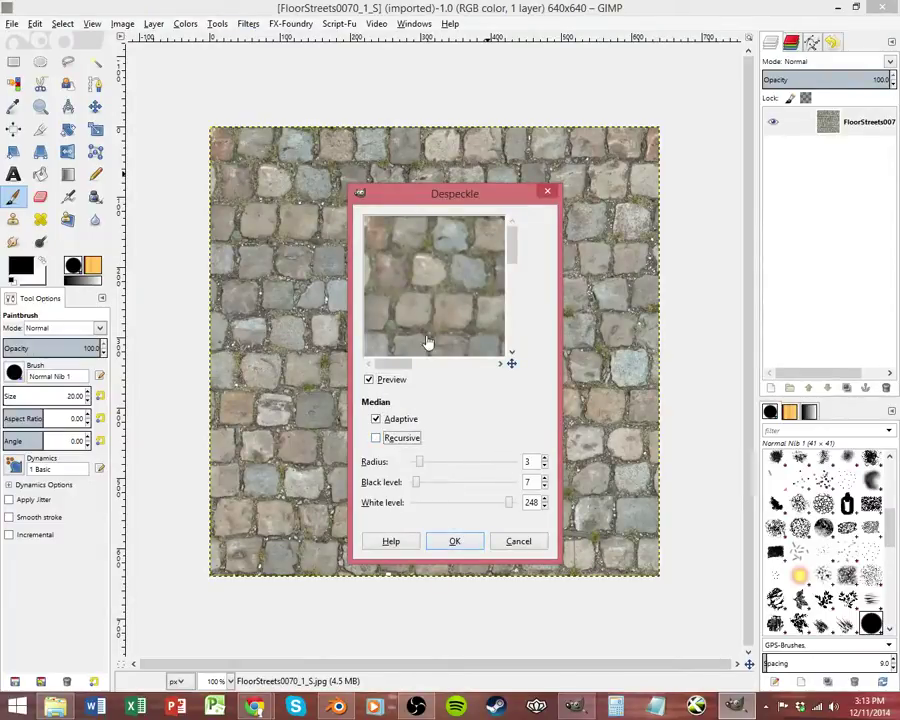
pyautogui.moveTo(442, 272); pyautogui.dragTo(440, 354)
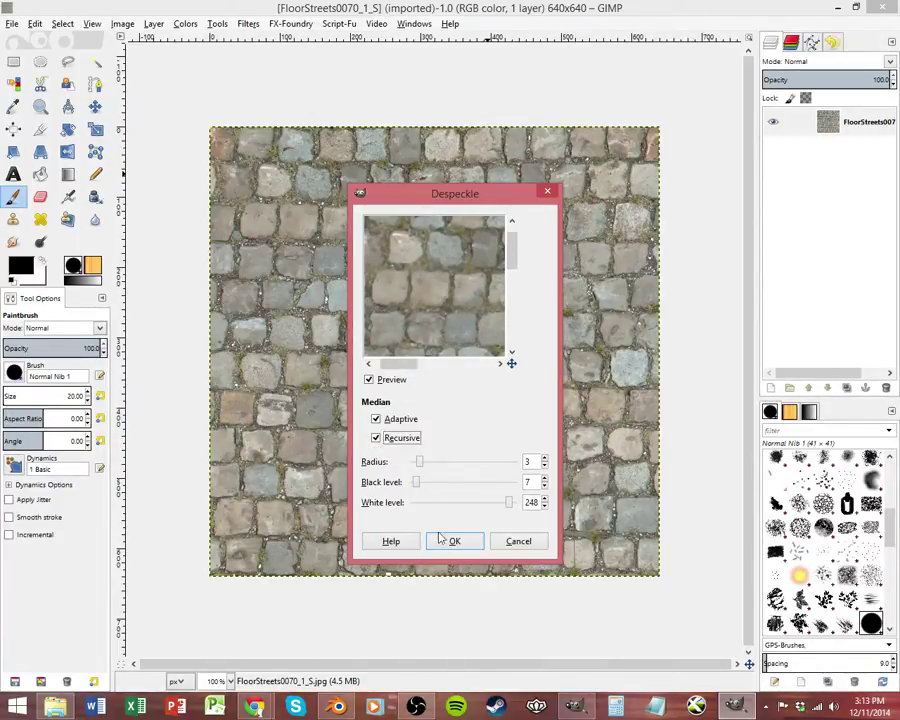
pyautogui.click(454, 541)
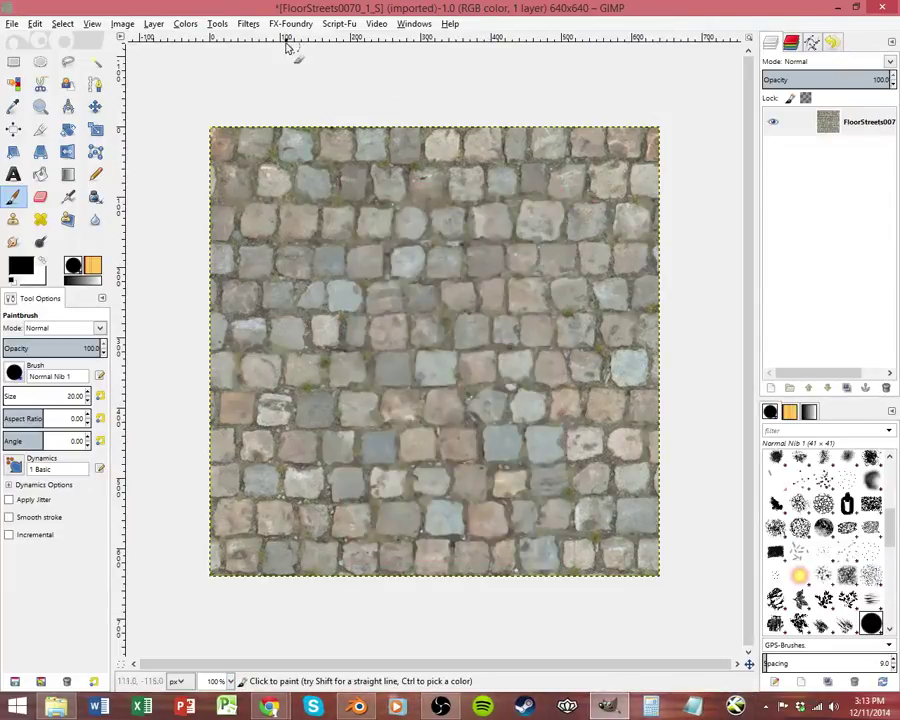
# Sharpen the cobblestone texture at sharpness 40.
pyautogui.click(248, 23)
pyautogui.moveTo(261, 123)
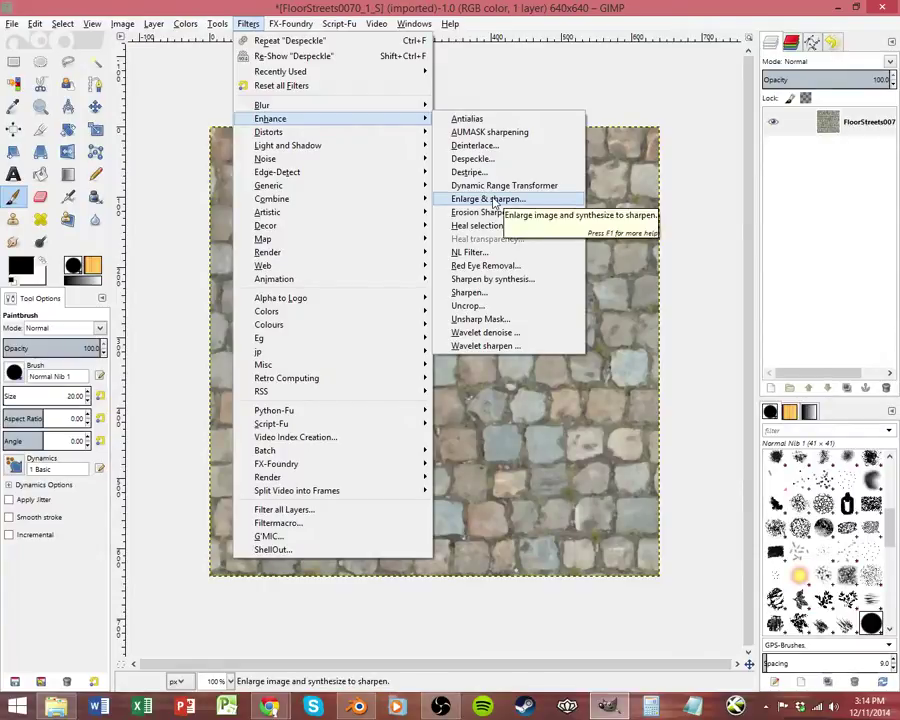
pyautogui.click(493, 292)
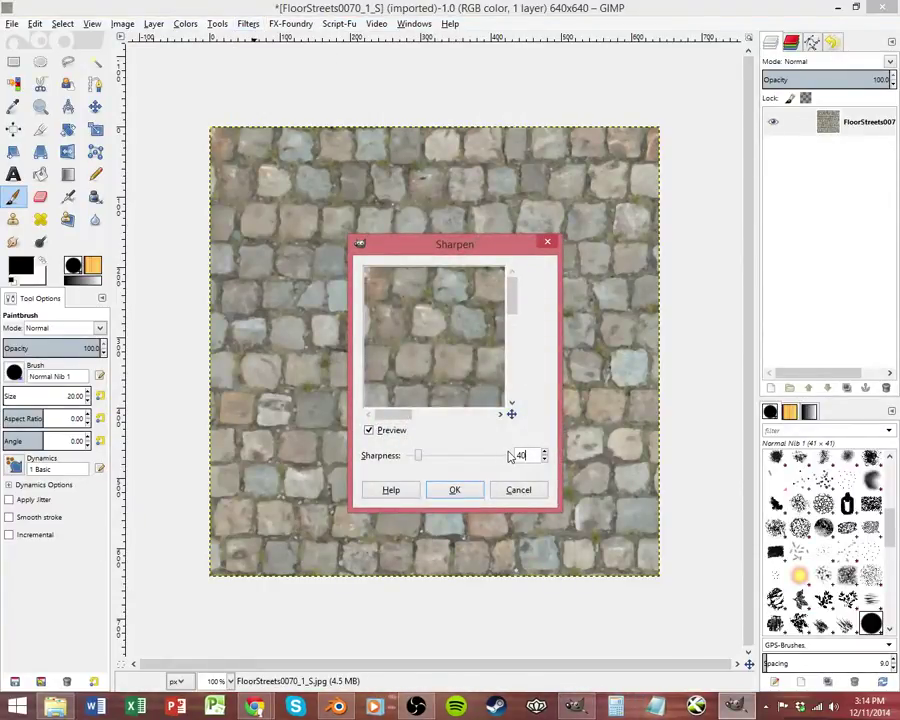
pyautogui.click(468, 494)
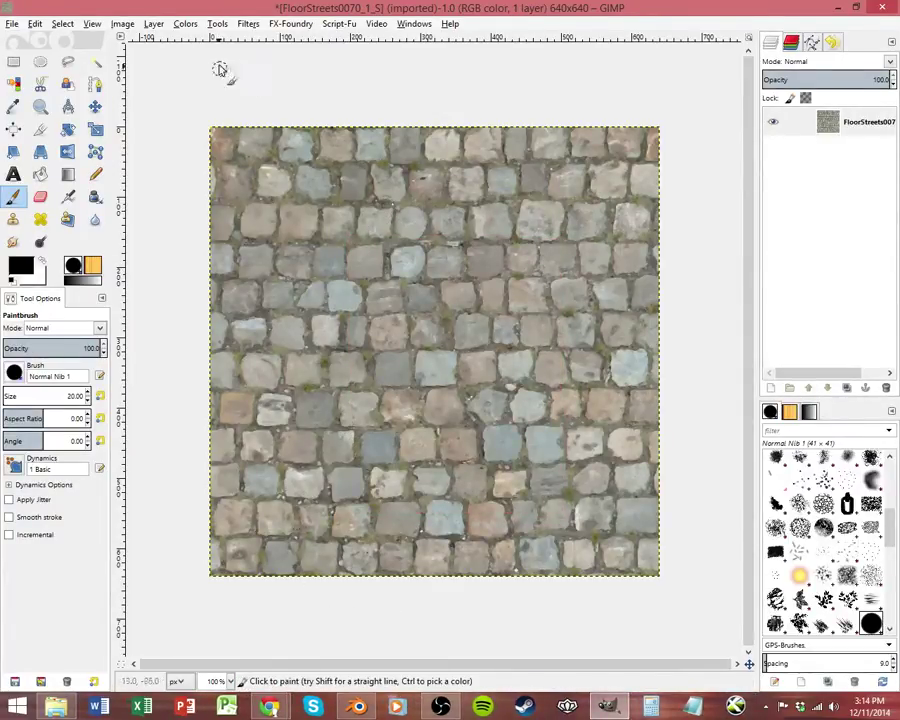
# Open Color Reducer and Cartoonizer and set the number of colors to 24.
pyautogui.click(247, 23)
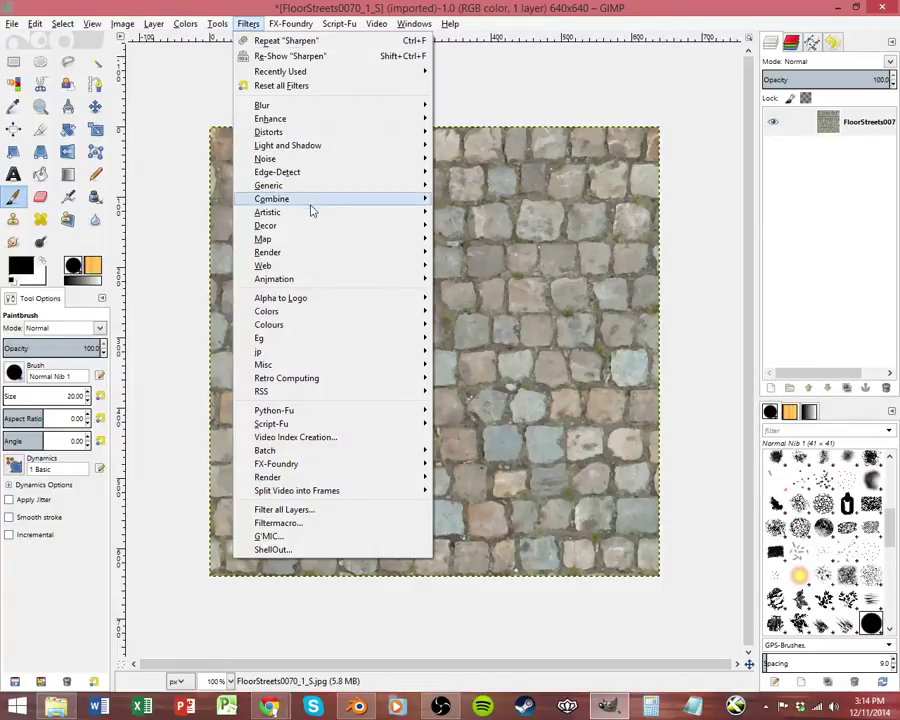
pyautogui.moveTo(318, 213)
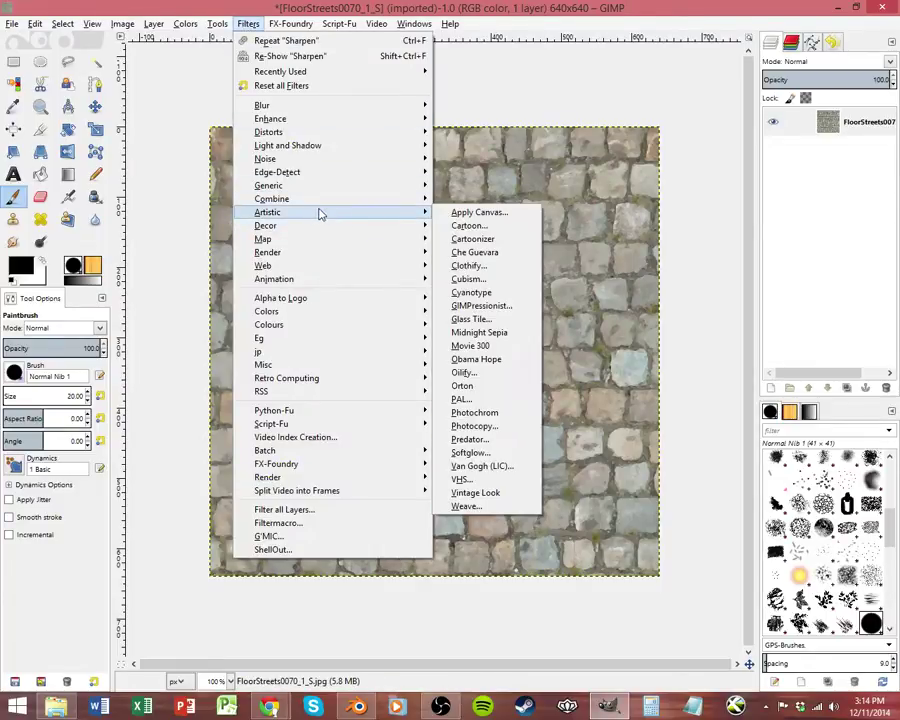
pyautogui.click(474, 240)
pyautogui.click(434, 141)
pyautogui.click(434, 141)
pyautogui.click(434, 141)
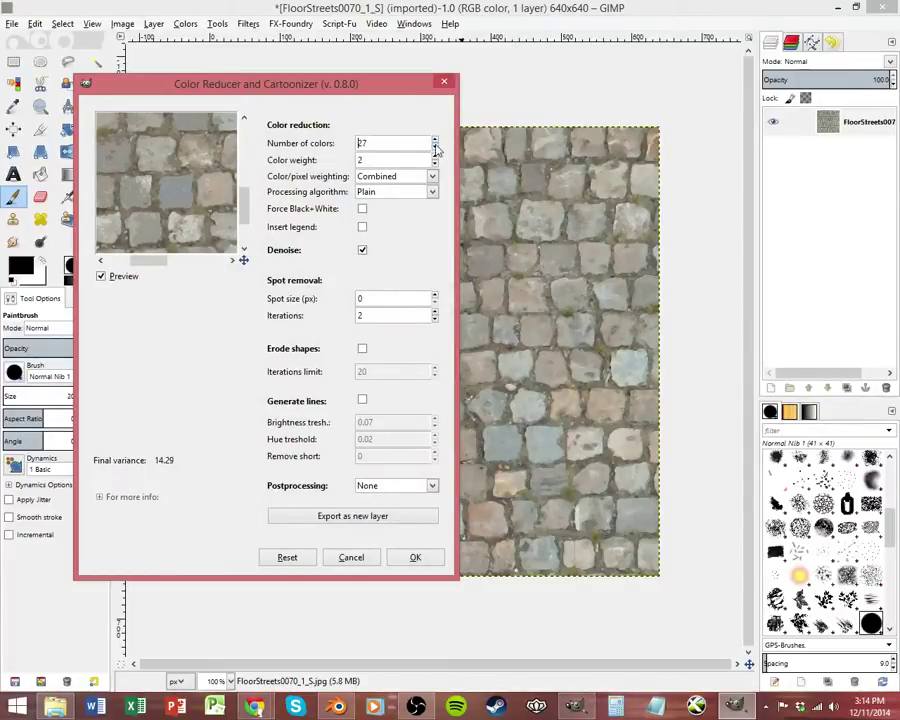
pyautogui.click(435, 148)
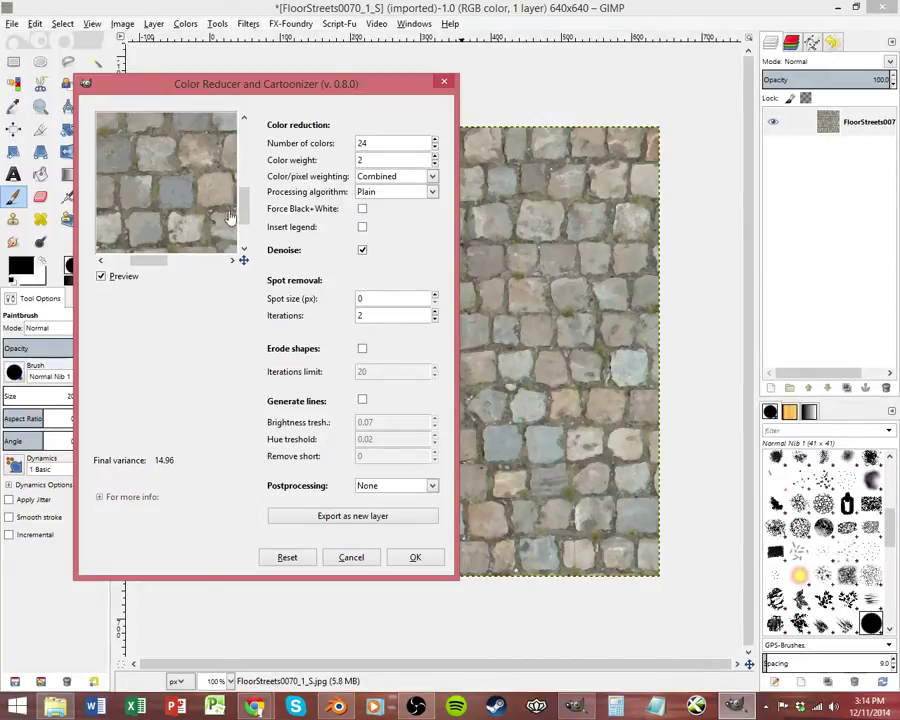
# Inspect the preview, try Enhanced, keep the Plain algorithm, and apply the cartoonizer.
pyautogui.moveTo(168, 148); pyautogui.dragTo(189, 235)
pyautogui.moveTo(147, 193); pyautogui.dragTo(183, 215)
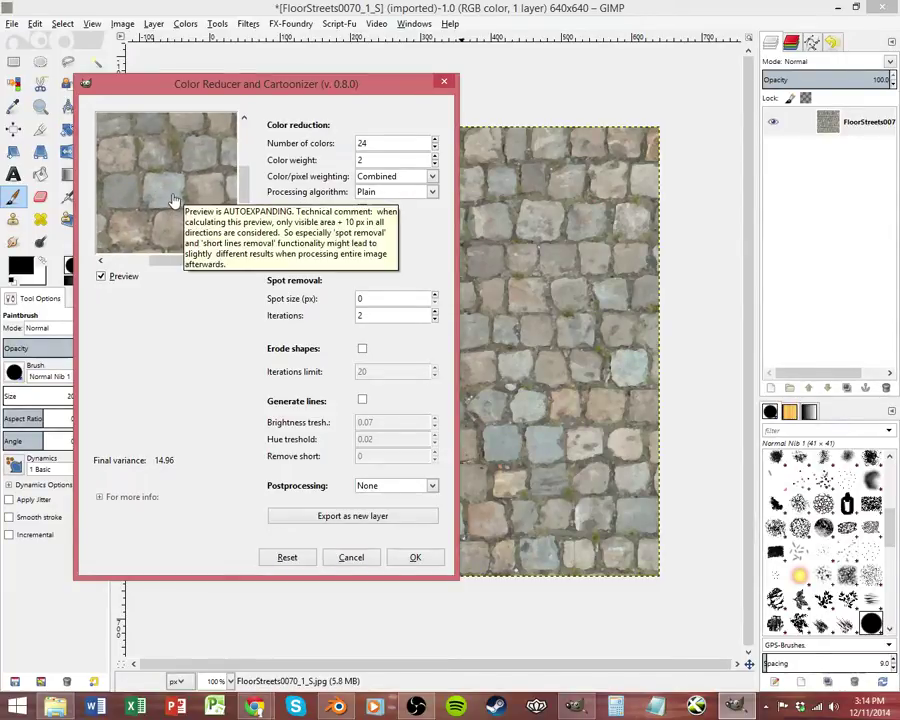
pyautogui.moveTo(171, 205); pyautogui.dragTo(191, 245)
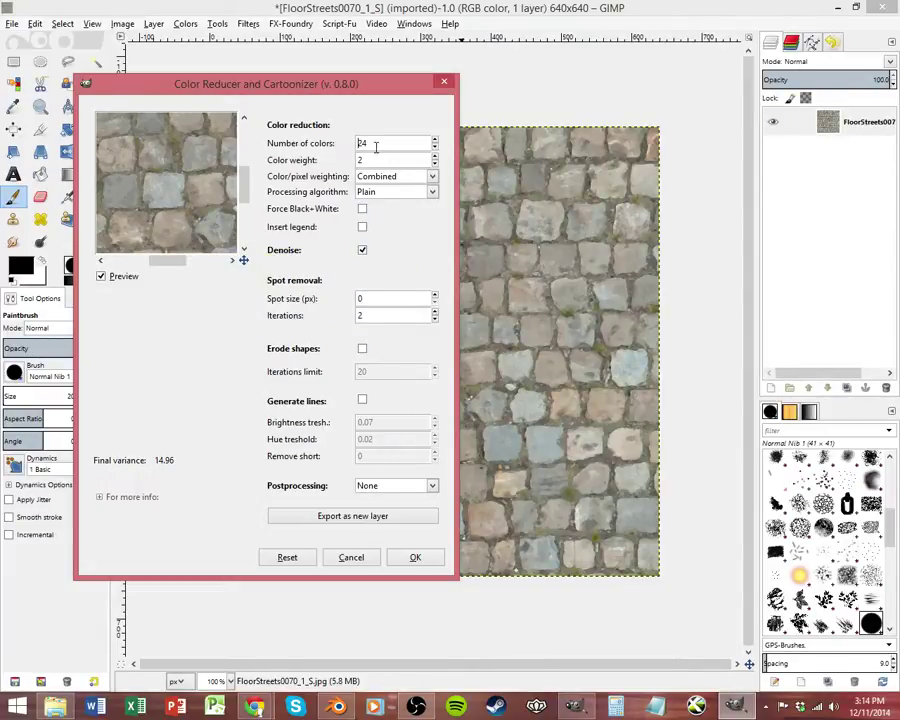
pyautogui.click(434, 193)
pyautogui.click(398, 224)
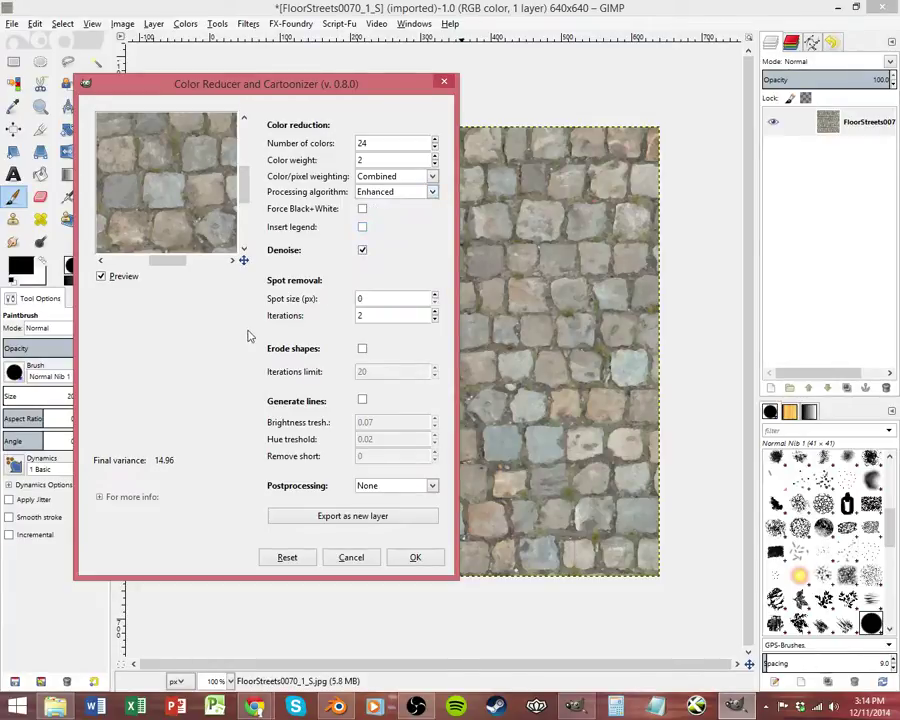
pyautogui.click(433, 196)
pyautogui.click(410, 208)
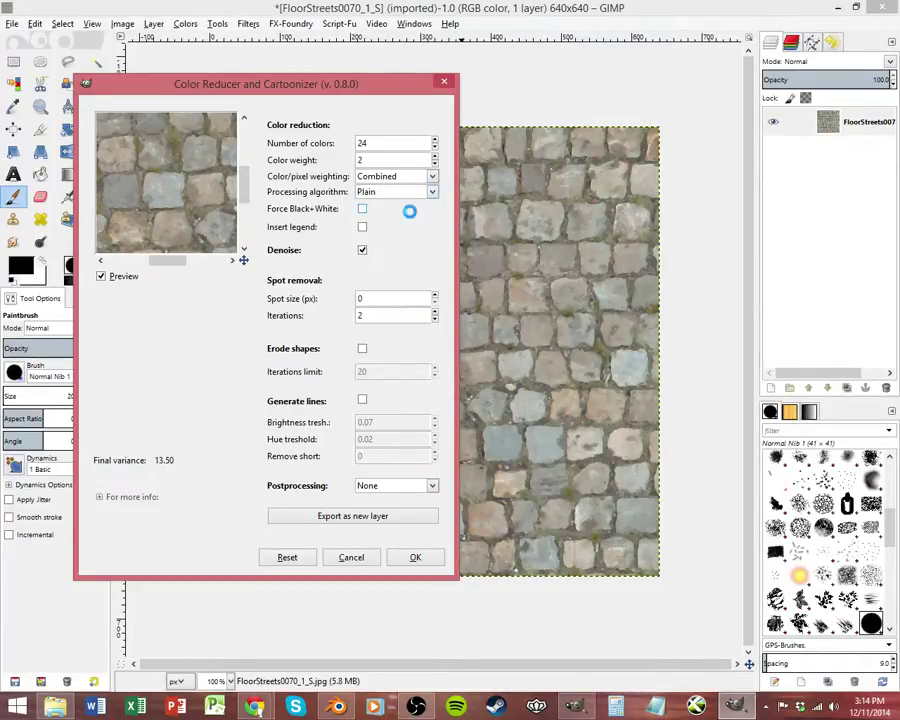
pyautogui.click(410, 560)
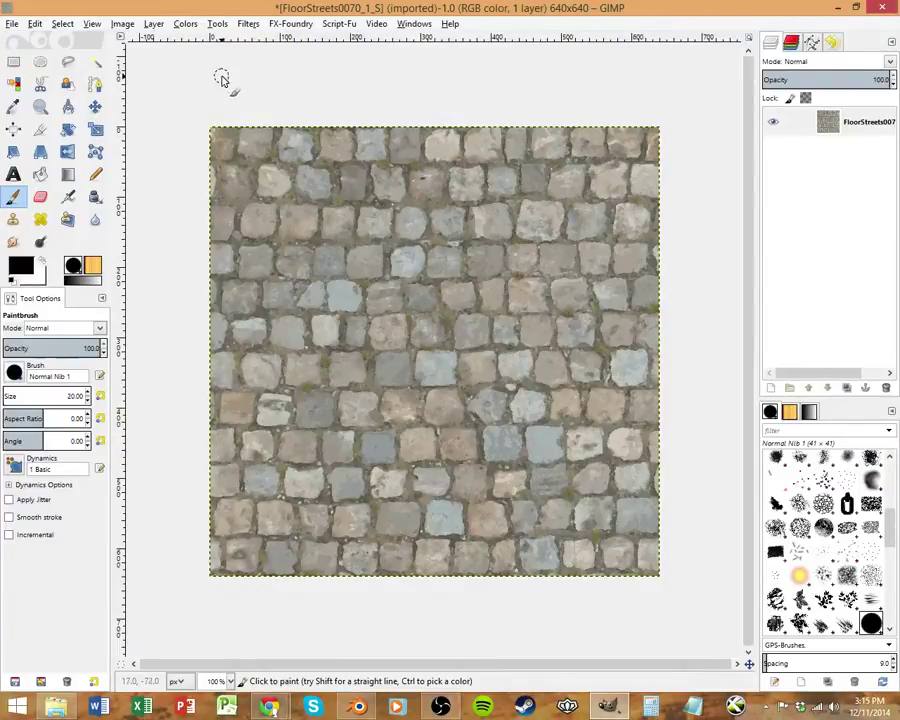
# Open Selective Gaussian Blur and set the blur radius to 5.
pyautogui.click(190, 25)
pyautogui.moveTo(248, 25)
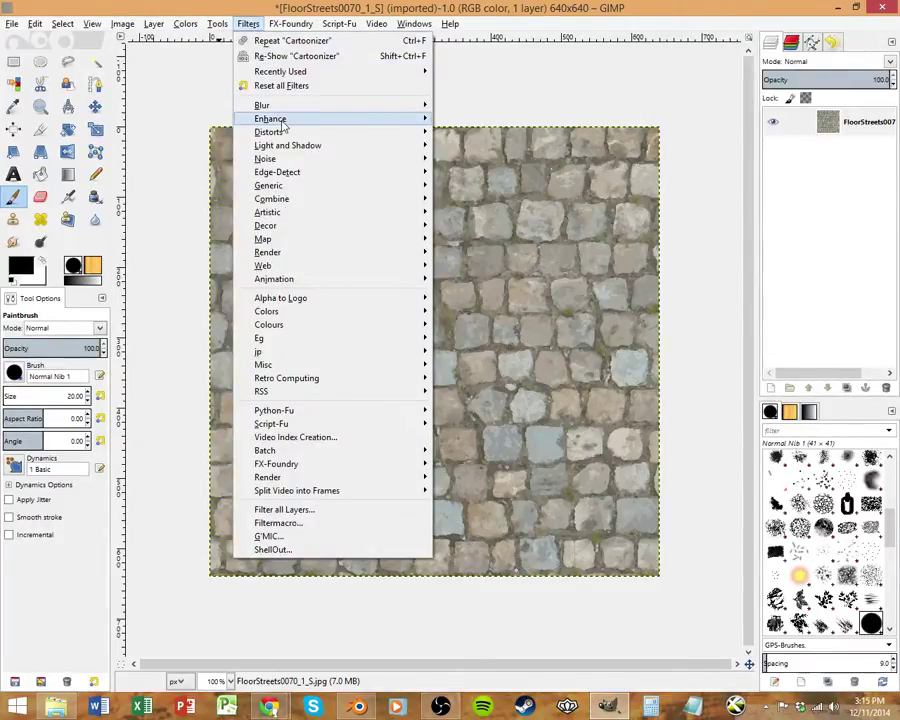
pyautogui.moveTo(367, 127)
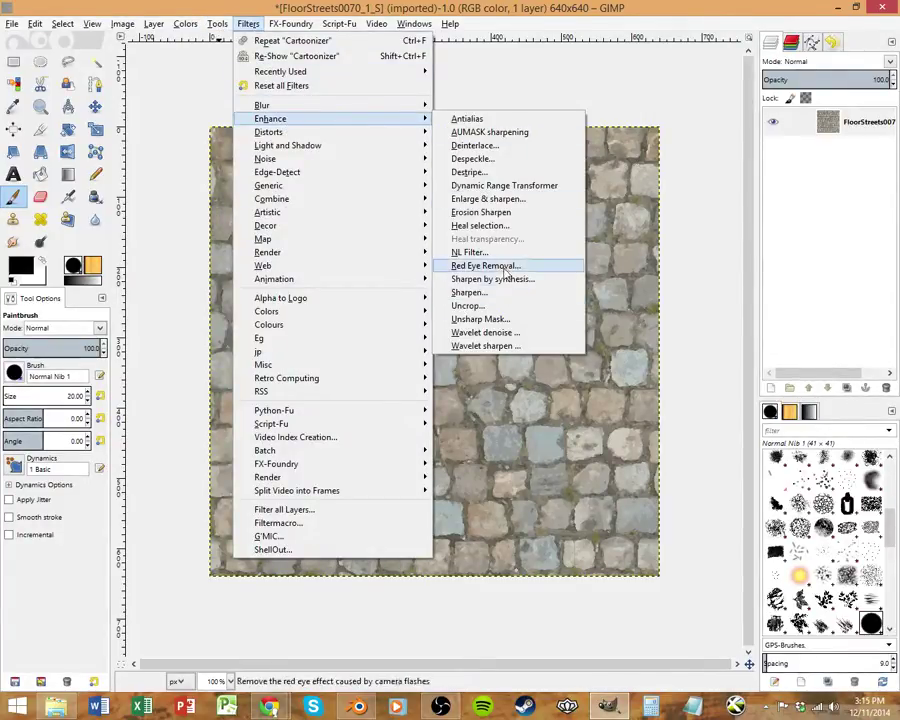
pyautogui.moveTo(321, 110)
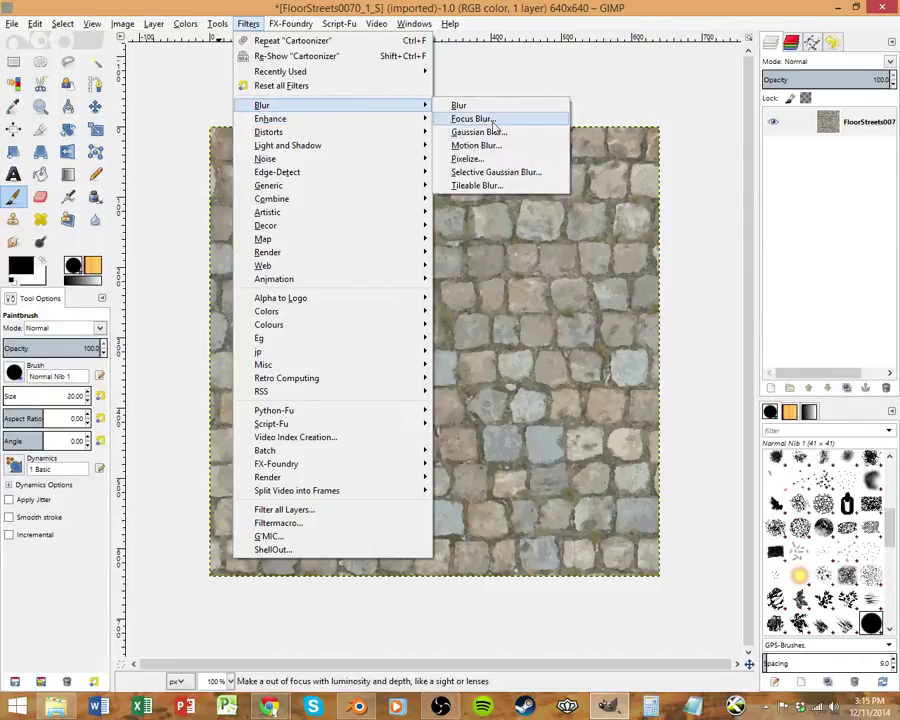
pyautogui.click(518, 180)
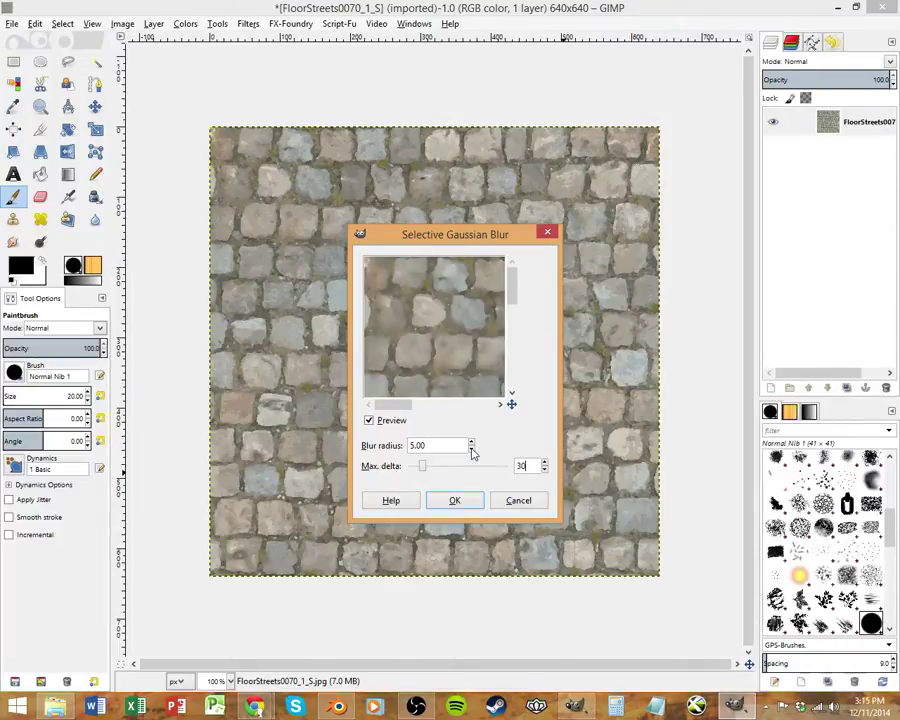
pyautogui.moveTo(448, 348); pyautogui.dragTo(424, 300)
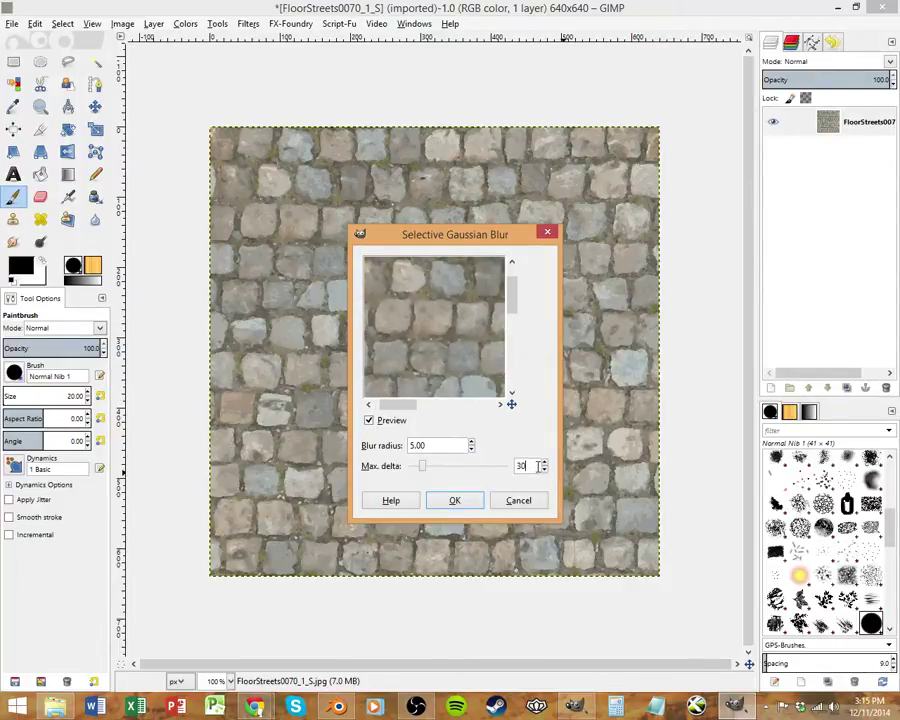
# Set Max. delta to 30, checking the preview, and apply the selective blur.
pyautogui.moveTo(538, 466); pyautogui.dragTo(492, 458)
pyautogui.write('50')
pyautogui.click(405, 419)
pyautogui.click(390, 421)
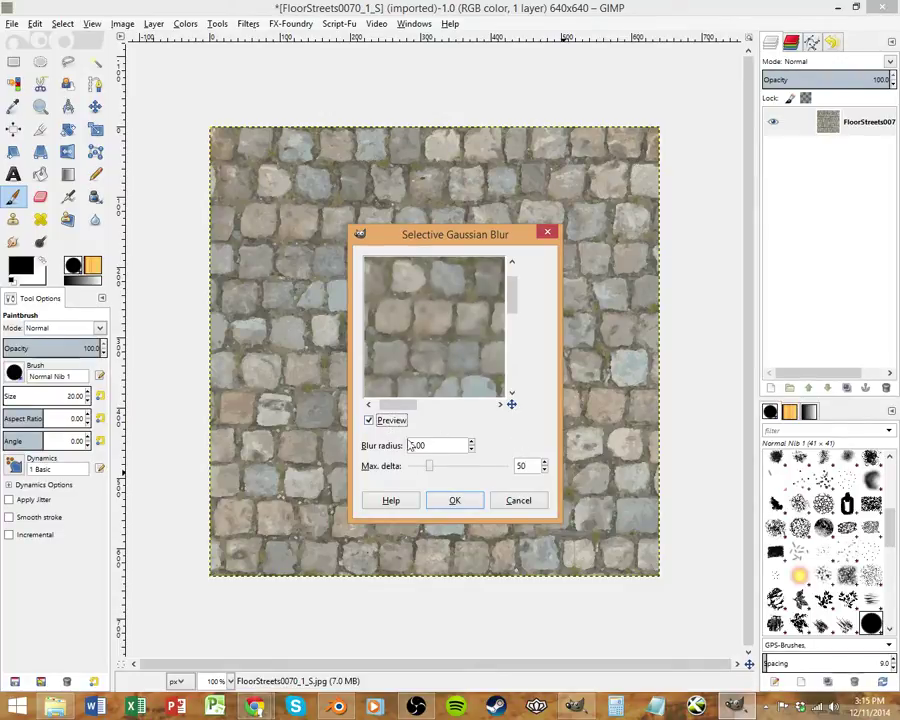
pyautogui.moveTo(526, 466); pyautogui.dragTo(504, 474)
pyautogui.write('30')
pyautogui.click(545, 466)
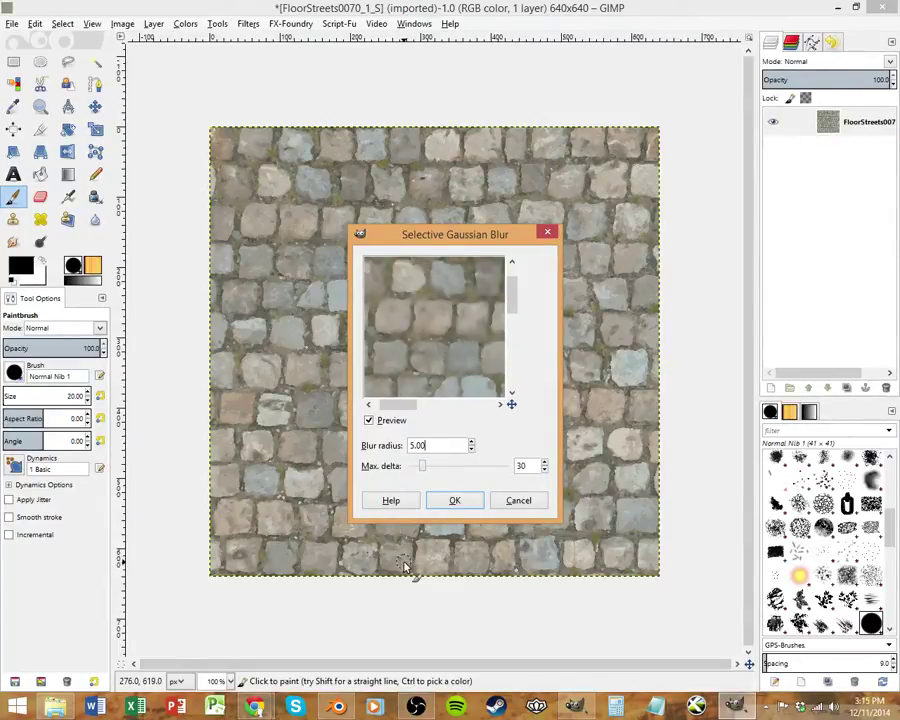
pyautogui.click(455, 500)
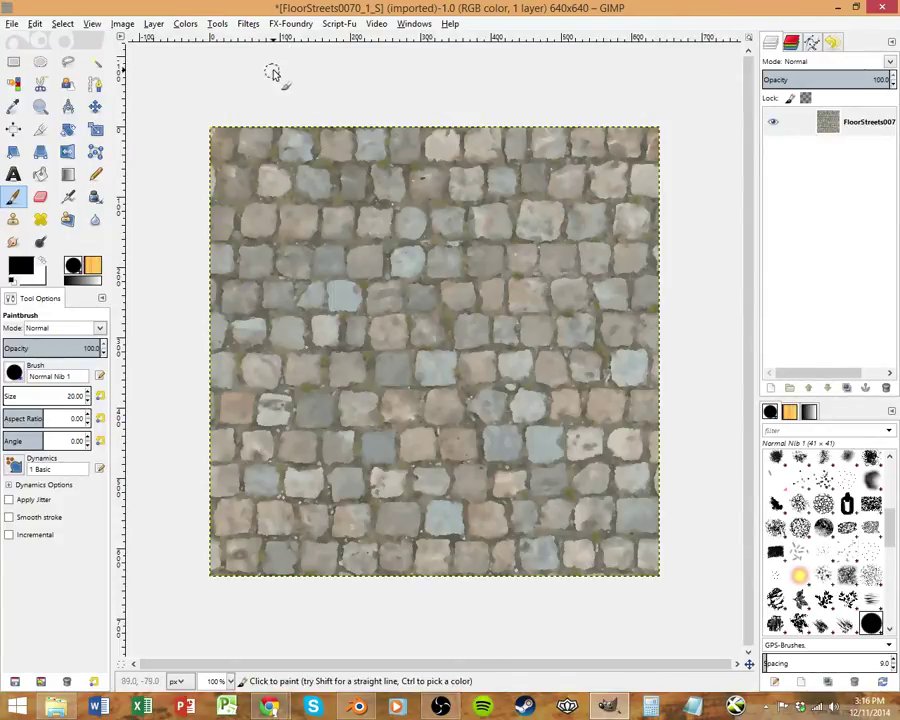
# Apply Despeckle to the cobblestone texture with default settings.
pyautogui.click(248, 23)
pyautogui.moveTo(270, 120)
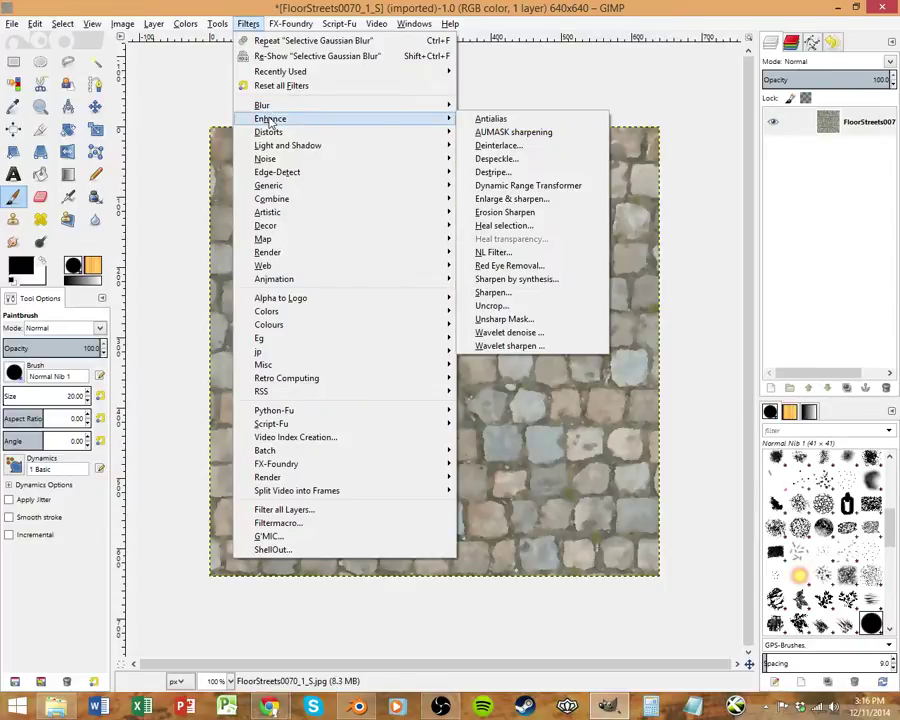
pyautogui.click(529, 160)
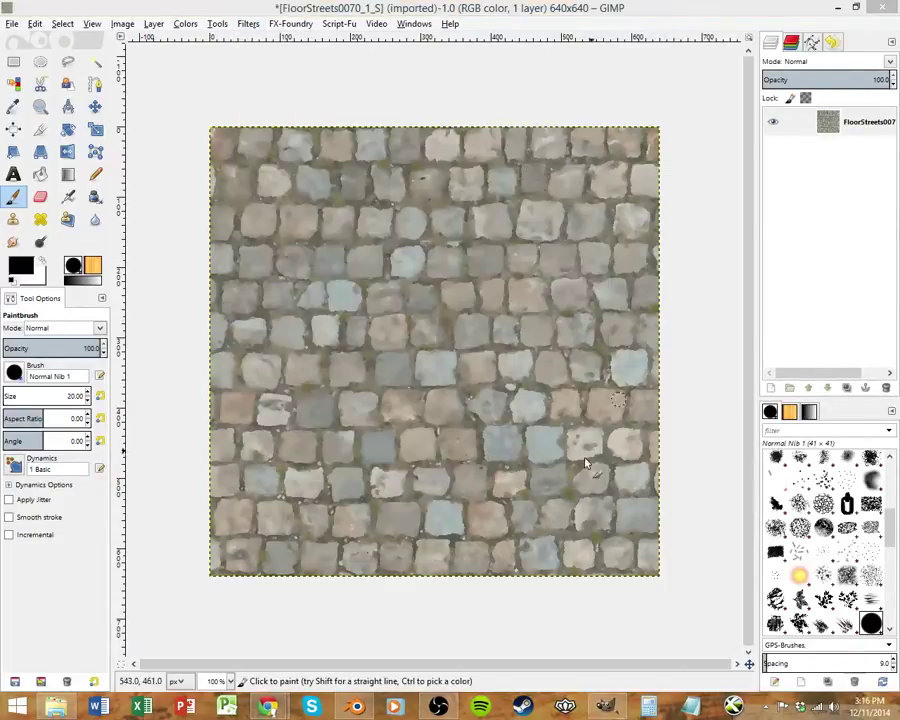
pyautogui.click(462, 545)
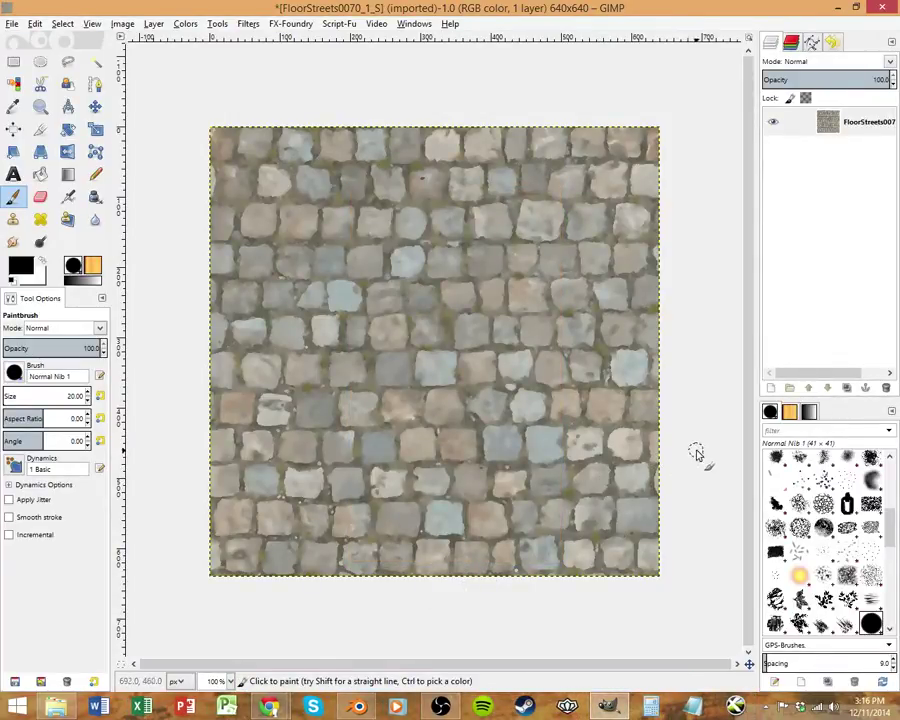
# Undo and redo the despeckle to compare the texture before and after.
pyautogui.press('ctrl')
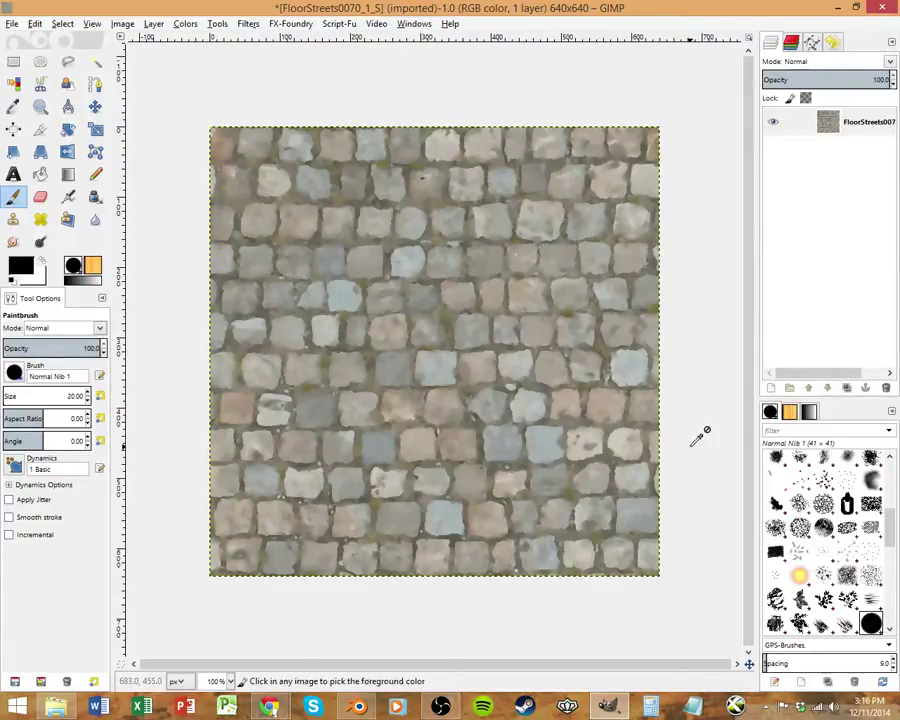
pyautogui.hotkey('ctrl', 'z')
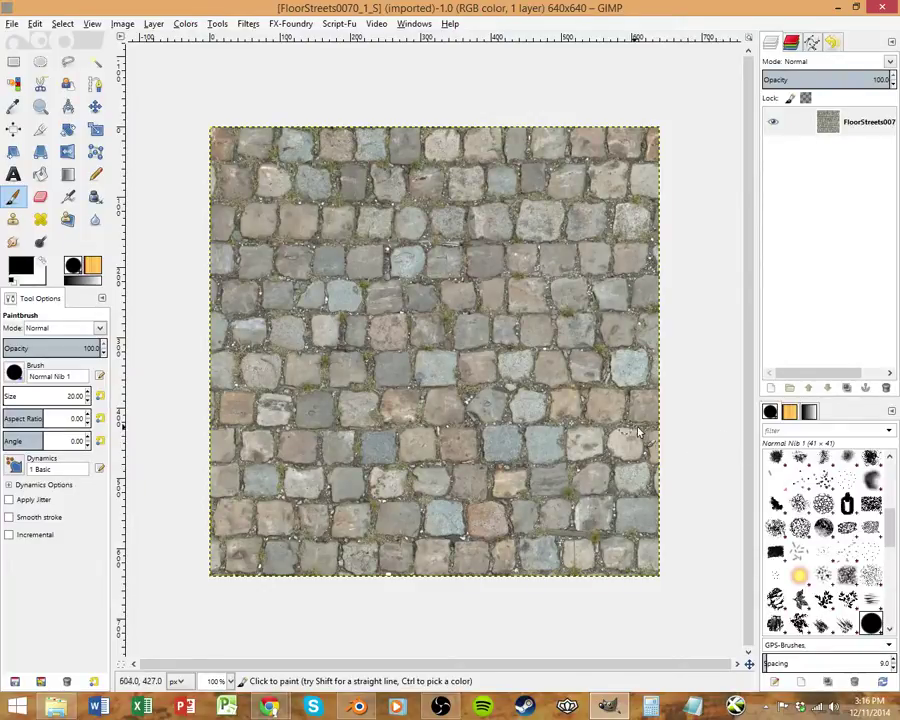
pyautogui.hotkey('ctrl', 'y')
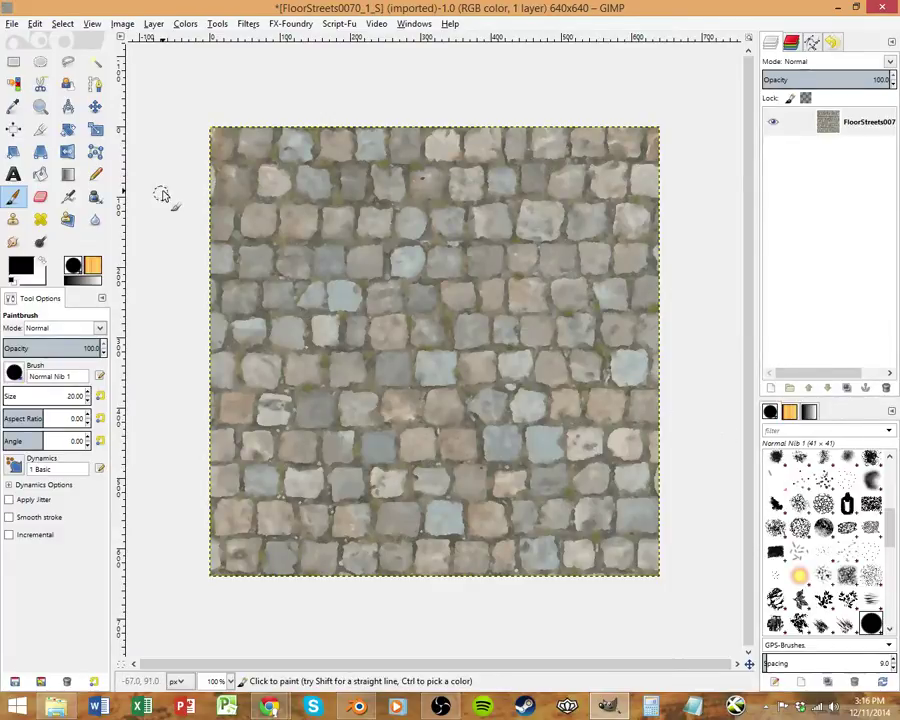
# Open Export As and browse to Materials > Street Rounded Colorful Brick HP.
pyautogui.click(11, 24)
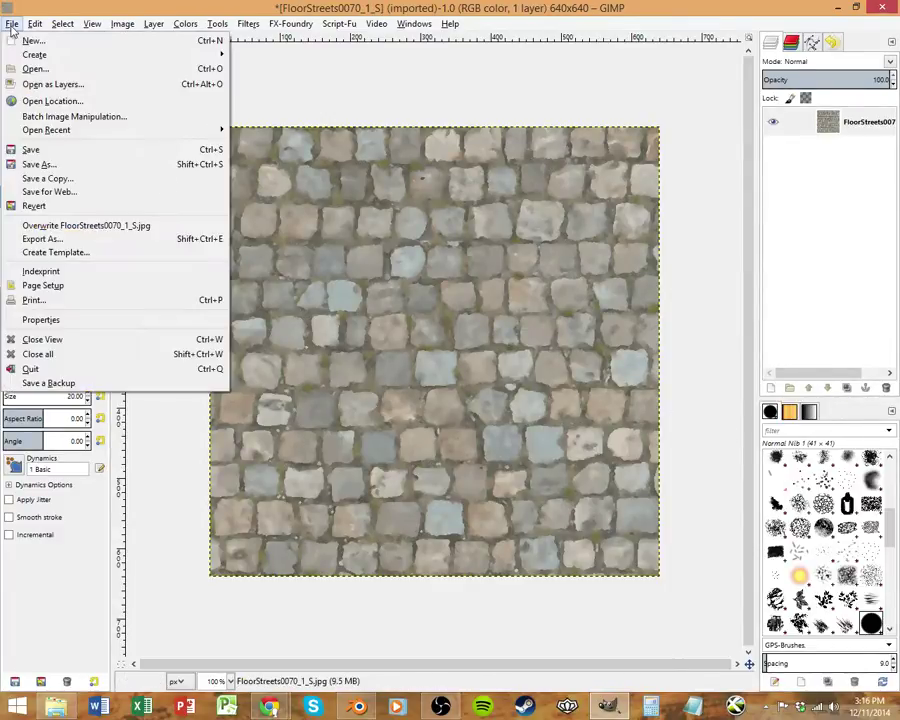
pyautogui.click(45, 238)
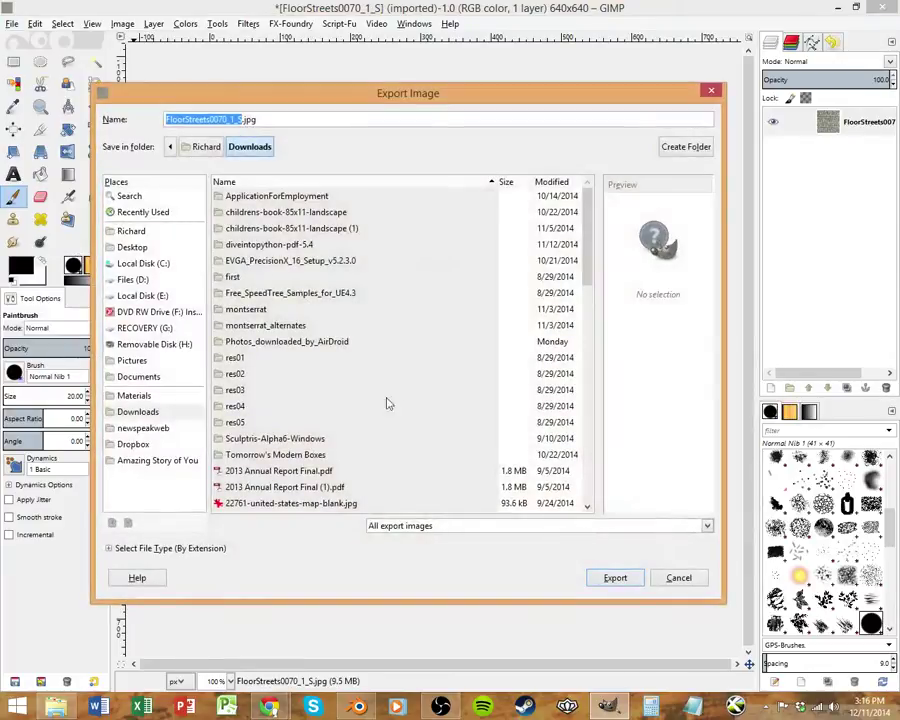
pyautogui.click(134, 396)
pyautogui.scroll(-12, 339, 440)
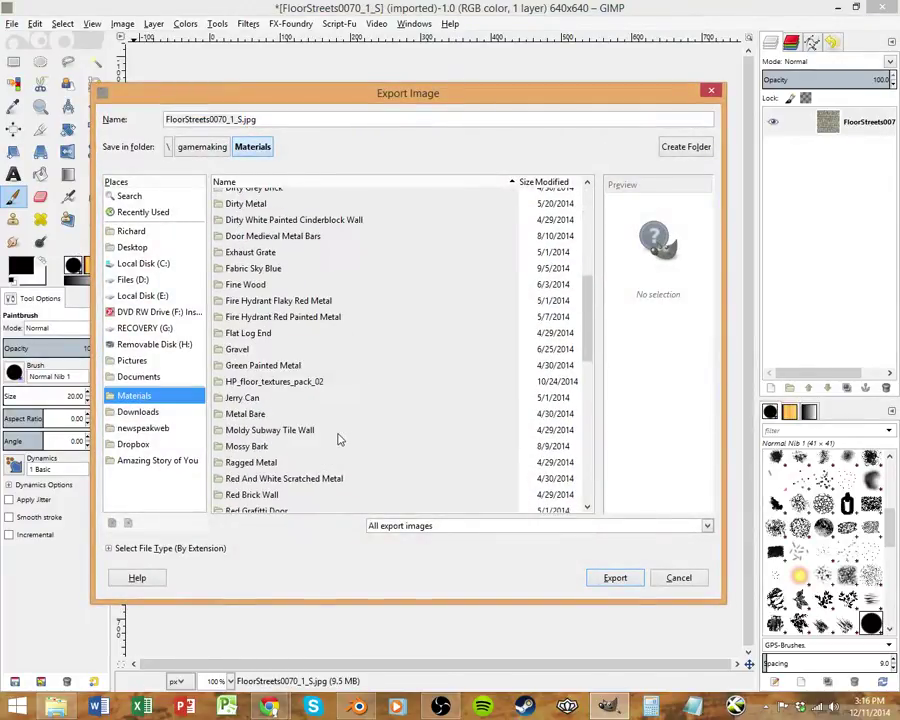
pyautogui.scroll(-2, 338, 438)
pyautogui.doubleClick(341, 391)
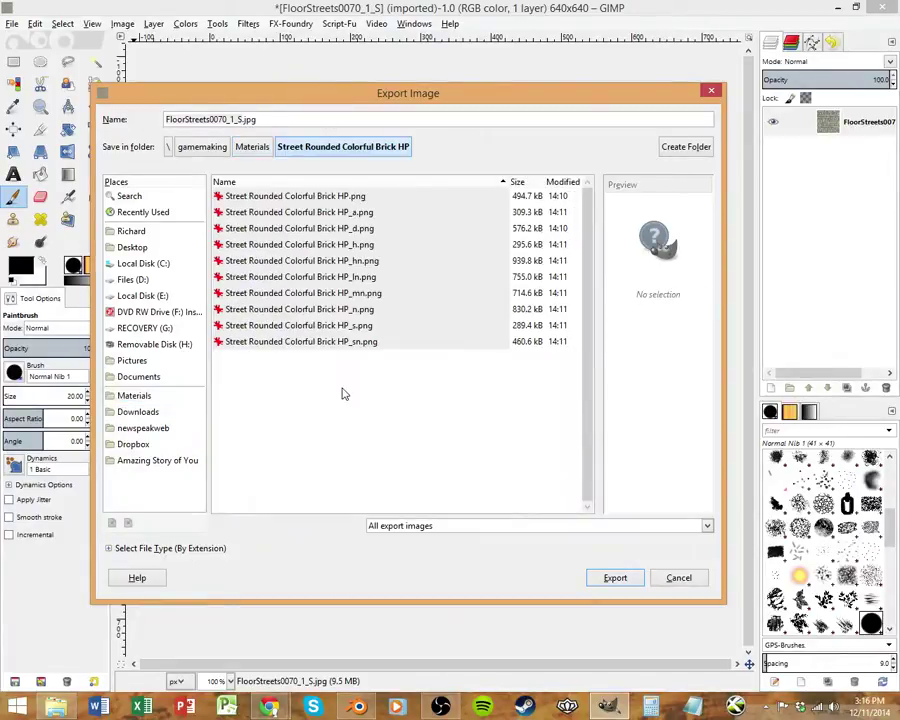
# Target Street Rounded Colorful Brick HP.png, declining the overwrite prompt for now.
pyautogui.click(344, 197)
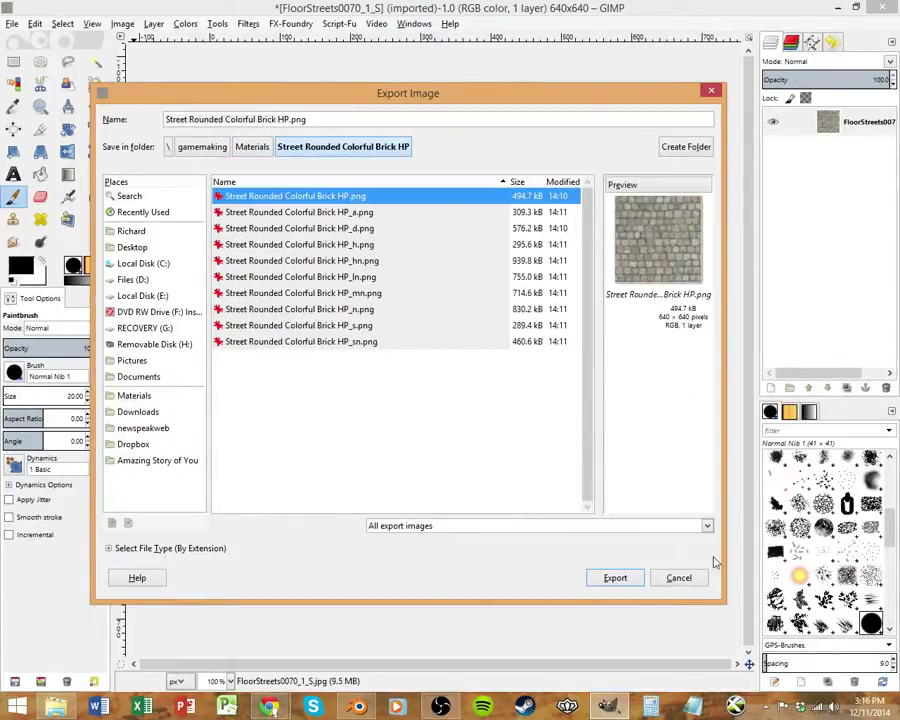
pyautogui.click(615, 578)
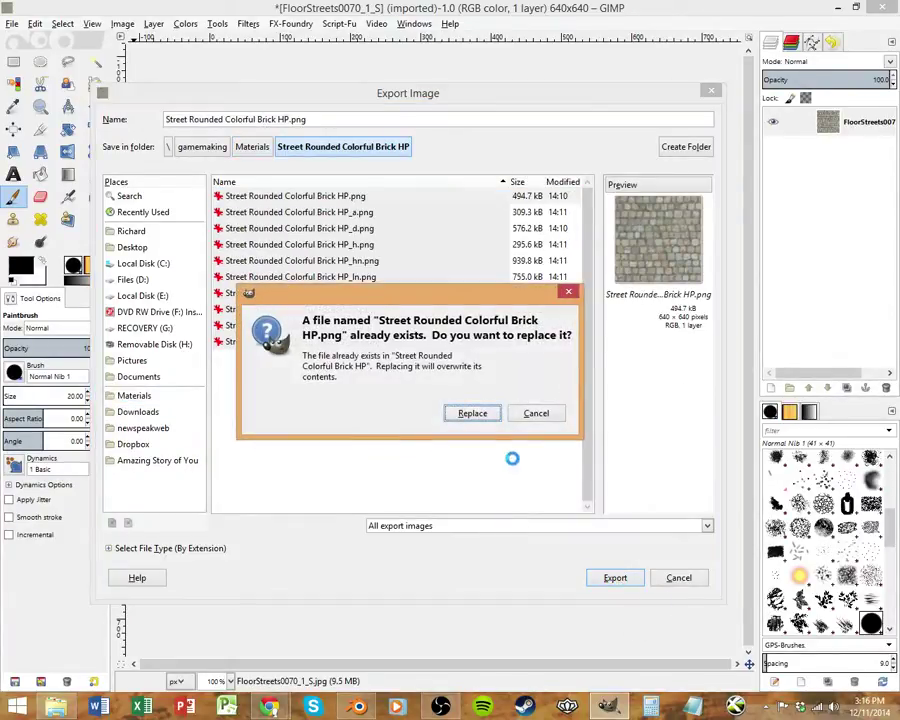
pyautogui.click(534, 413)
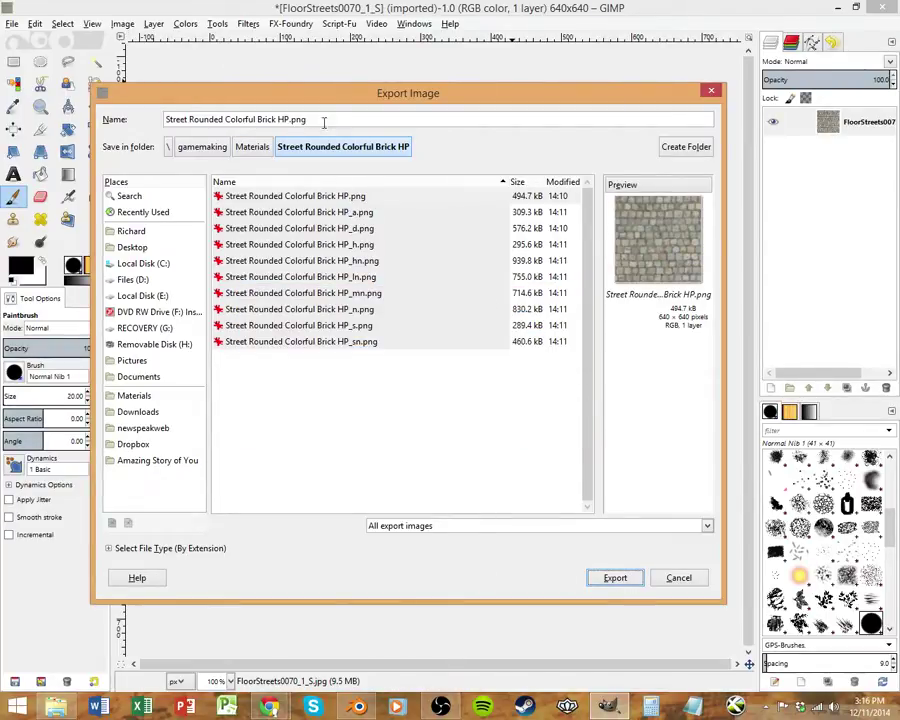
pyautogui.moveTo(311, 119); pyautogui.dragTo(293, 121)
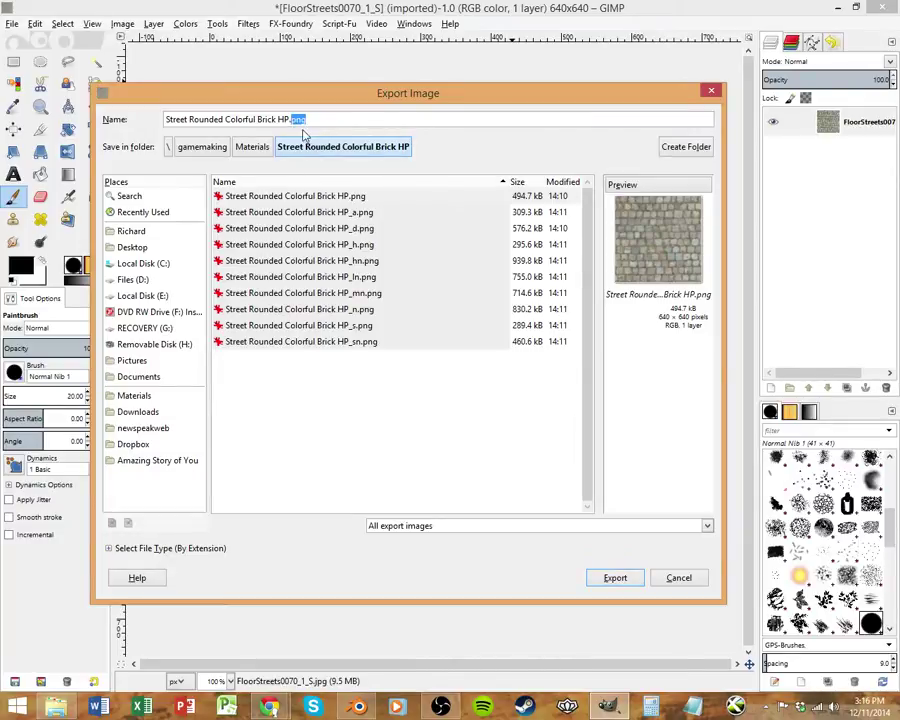
pyautogui.click(309, 119)
pyautogui.moveTo(314, 119); pyautogui.dragTo(291, 121)
pyautogui.click(369, 455)
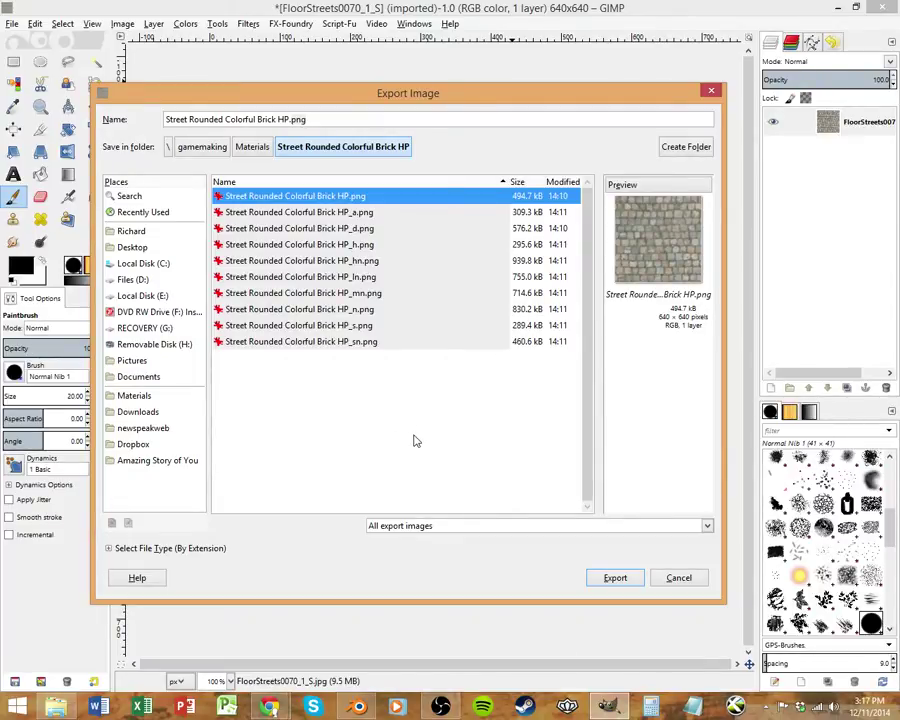
# Preview the HP_a, HP_h, HP_mn, HP_n and HP_d maps, then cancel the export.
pyautogui.click(350, 213)
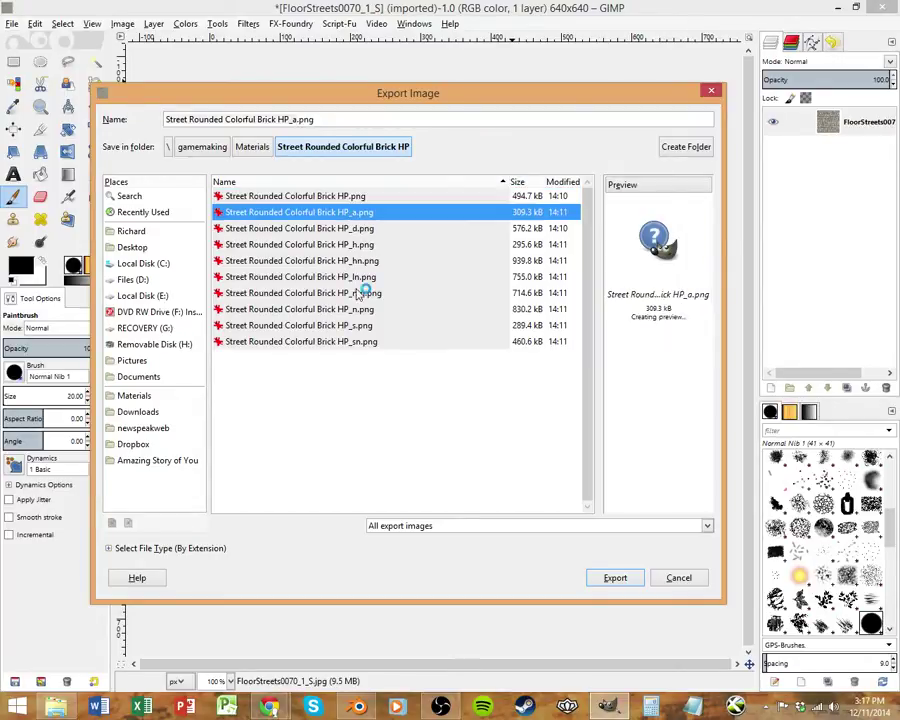
pyautogui.click(360, 245)
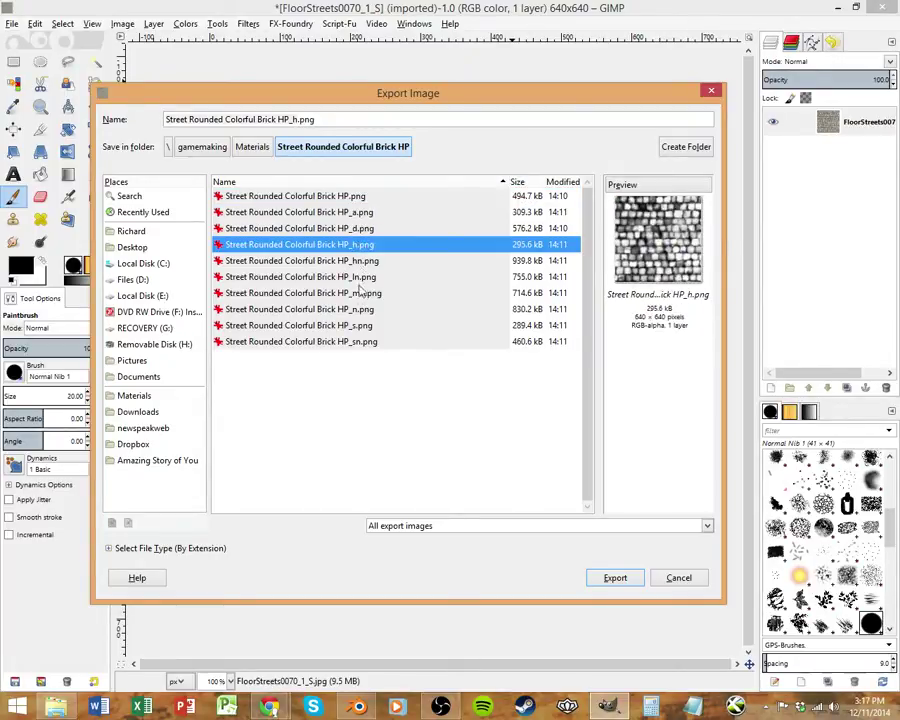
pyautogui.click(355, 293)
pyautogui.click(355, 309)
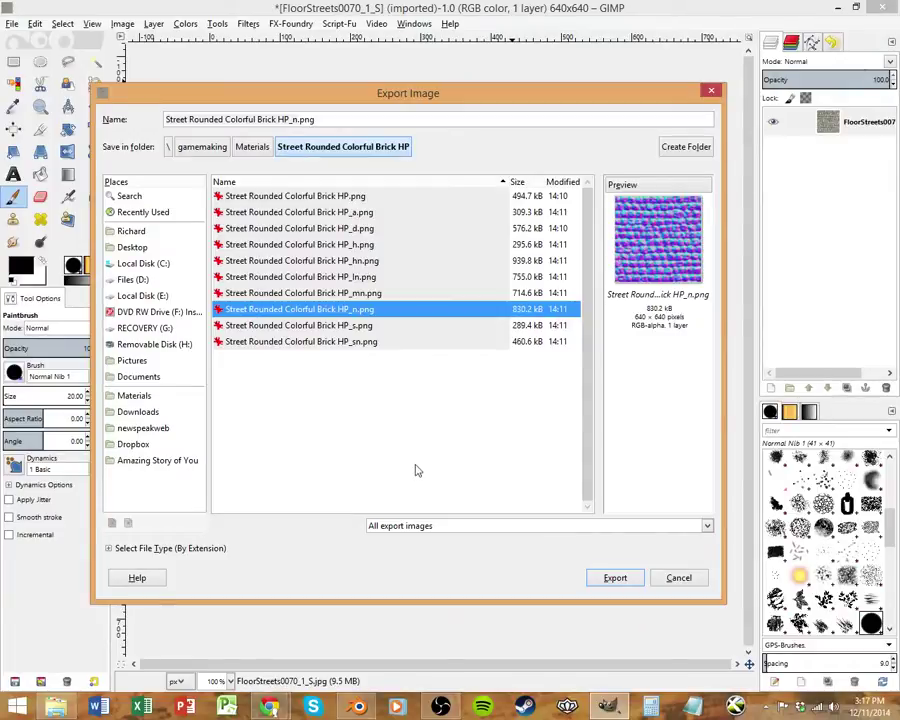
pyautogui.click(355, 229)
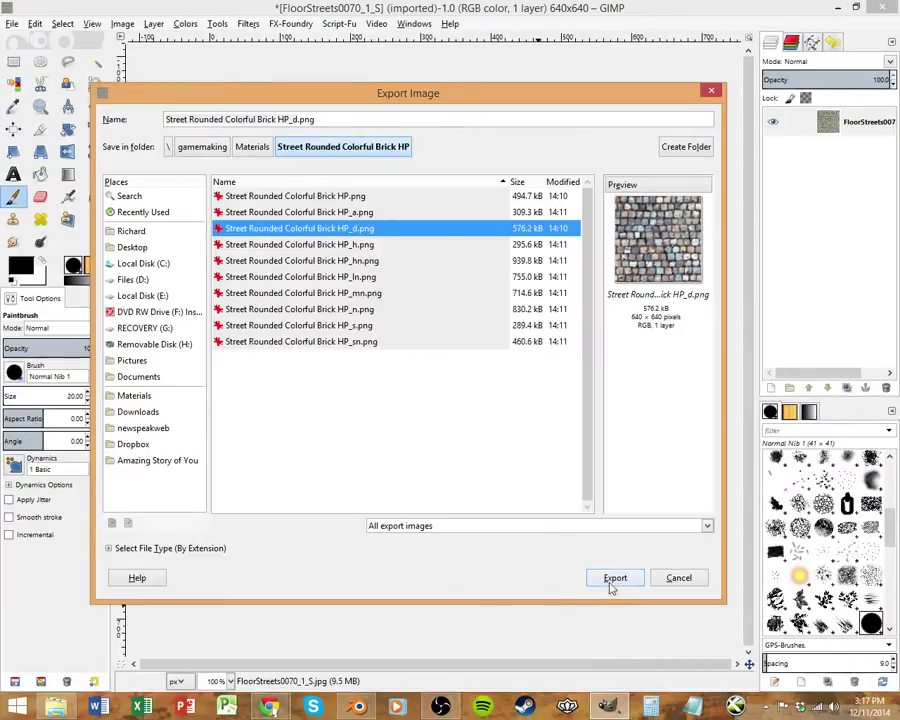
pyautogui.click(679, 578)
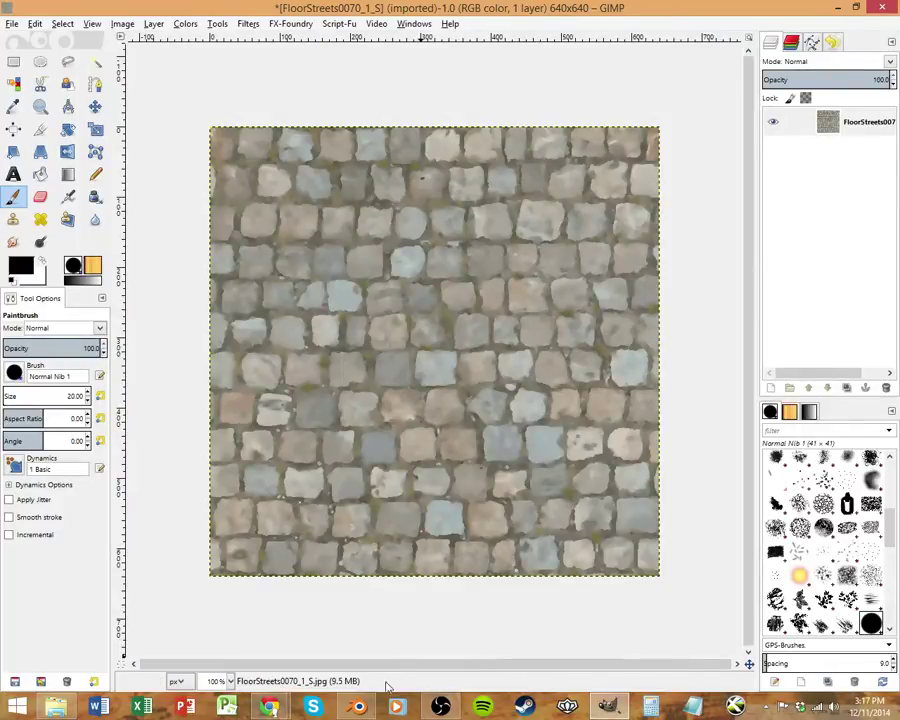
# Back in Blender, move the Point lamp to a new position with Z locked.
pyautogui.click(357, 707)
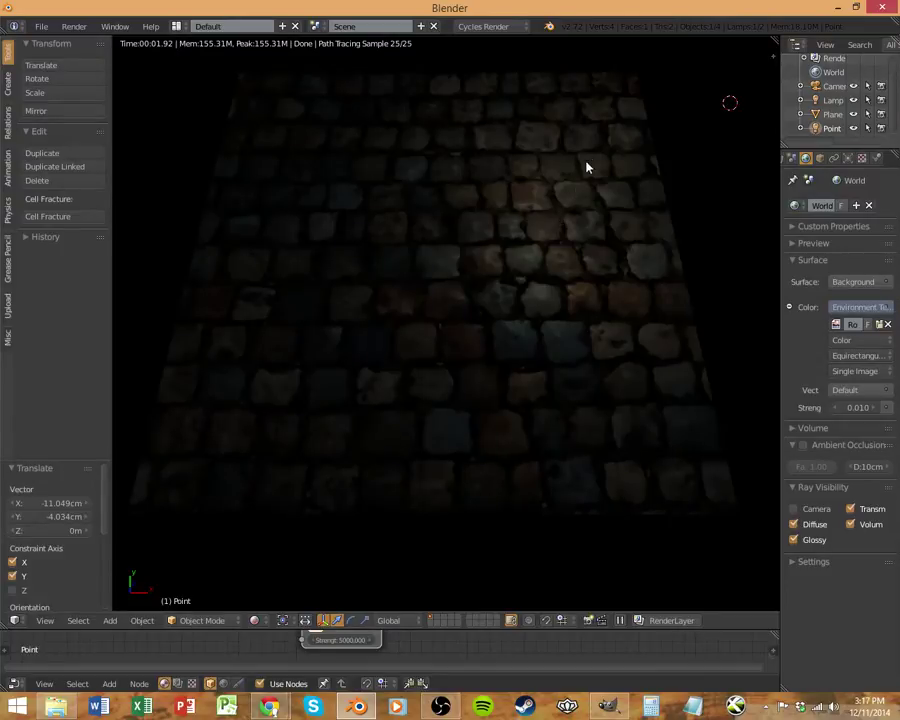
pyautogui.press('g')
pyautogui.press('z')
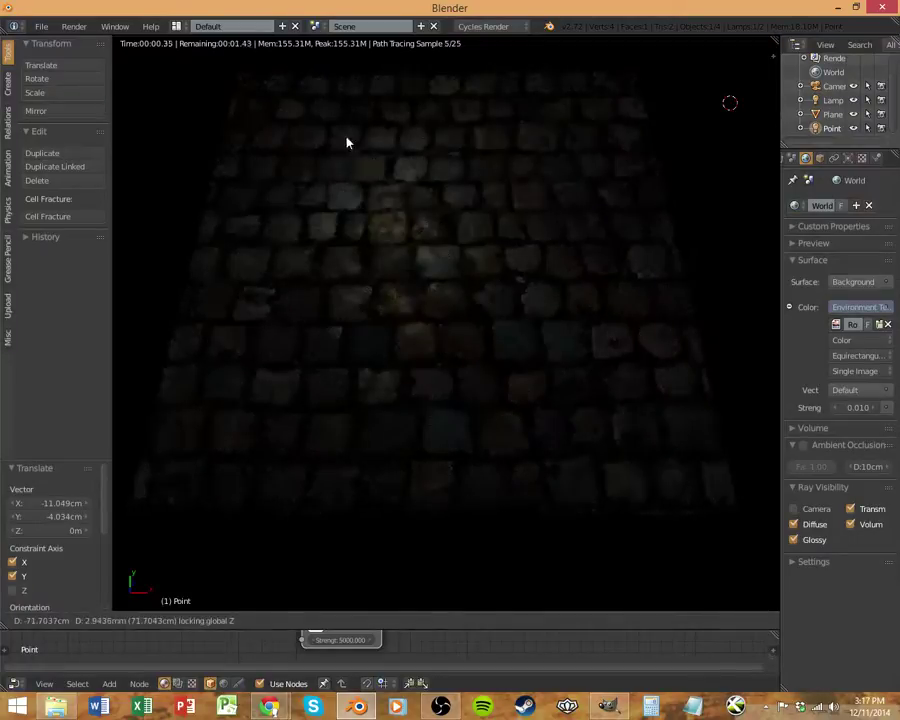
pyautogui.click(297, 108)
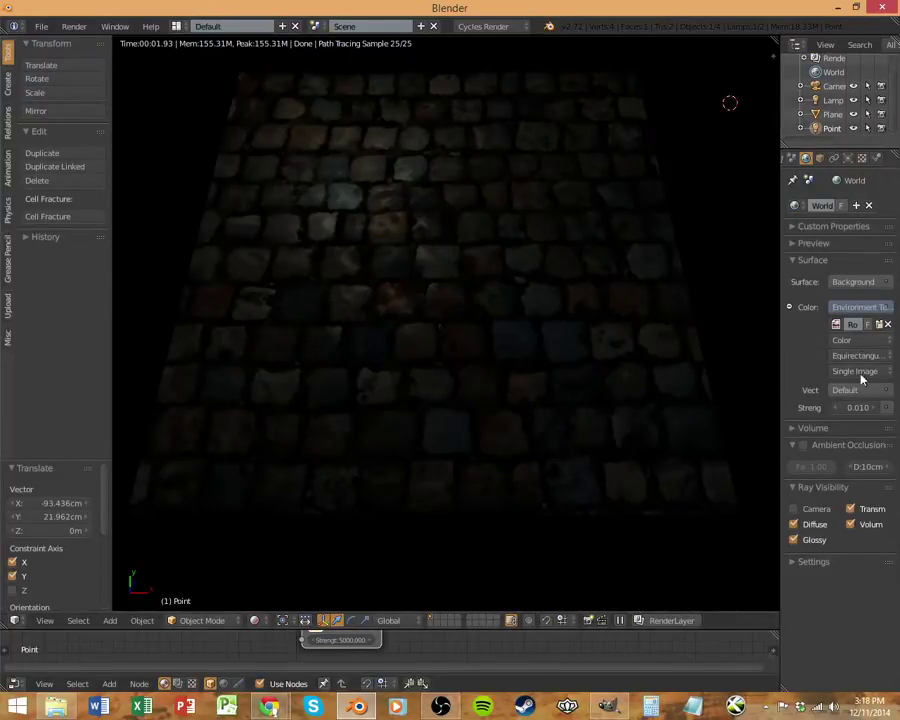
# Turn the world lighting off by setting World Strength to 0.
pyautogui.click(860, 408)
pyautogui.write('0')
pyautogui.press('Return')
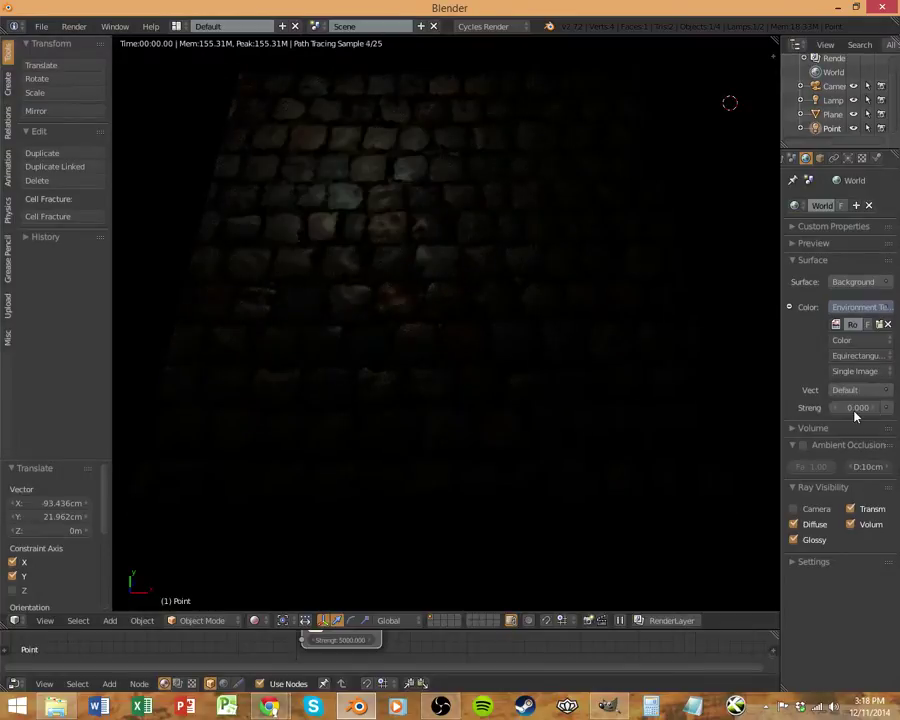
# Move the Point lamp horizontally across to the other side of the plane, then enlarge the node editor.
pyautogui.press('g')
pyautogui.hotkey('shift', 'z')
pyautogui.click(590, 391)
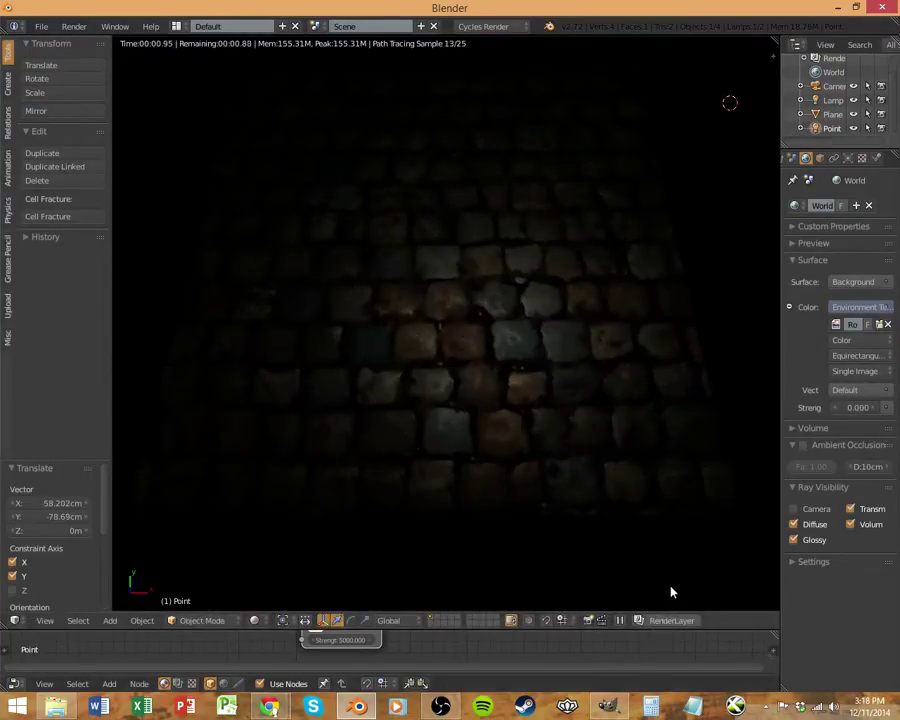
pyautogui.press('g')
pyautogui.hotkey('shift', 'z')
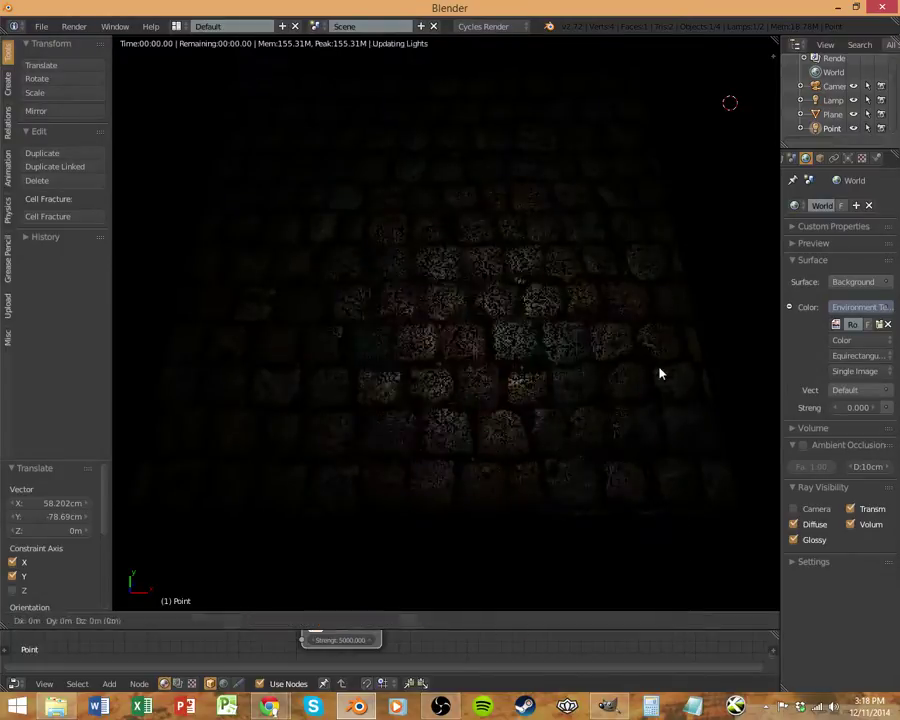
pyautogui.click(444, 277)
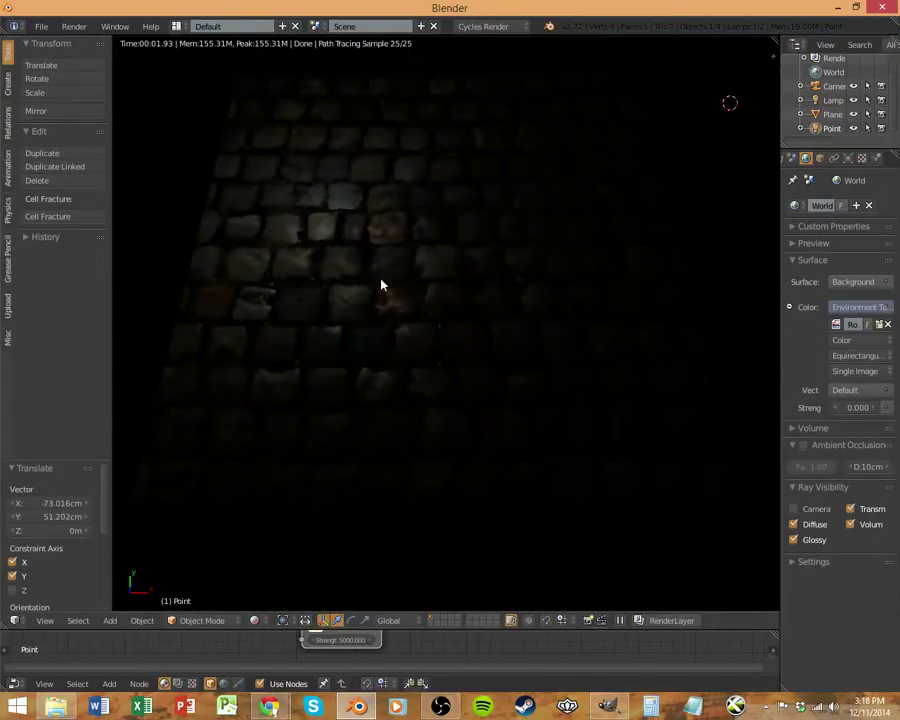
pyautogui.moveTo(464, 632); pyautogui.dragTo(477, 527)
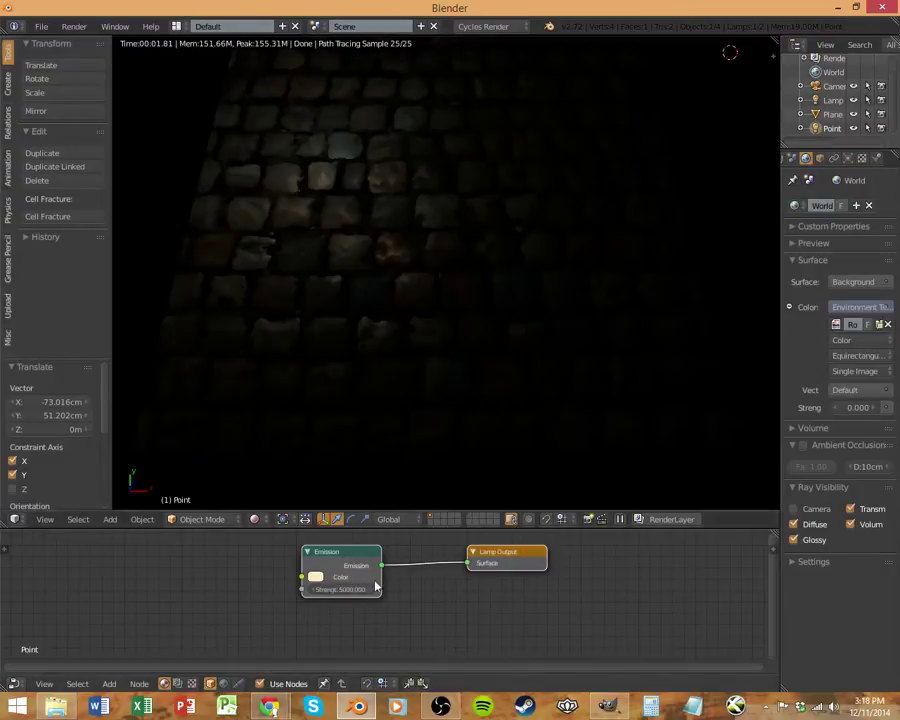
# Select the cobblestone plane and set its Normal Map node Strength to 0.3.
pyautogui.rightClick(398, 372)
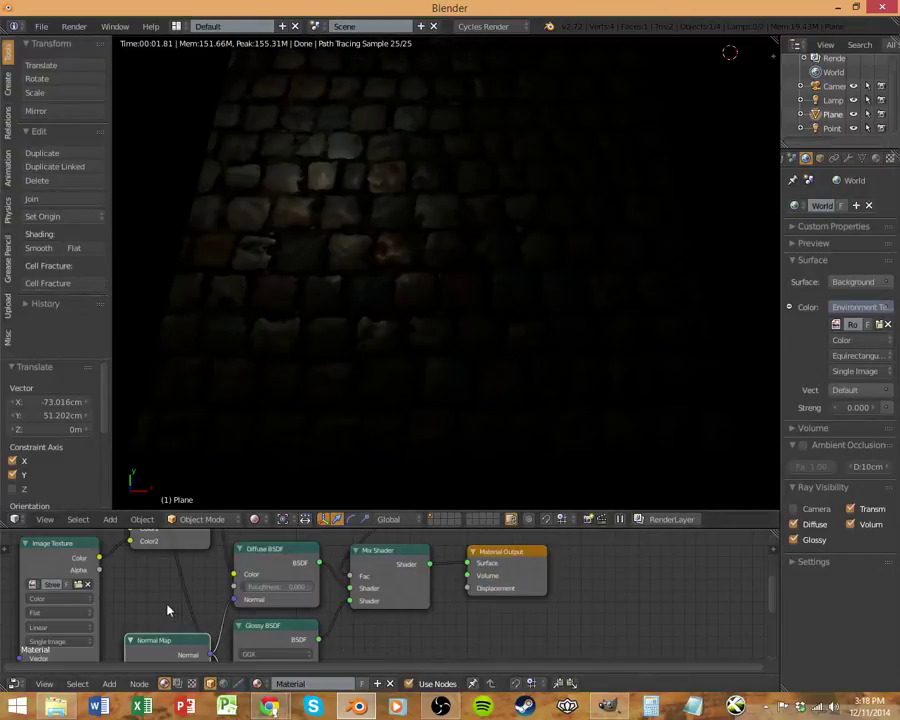
pyautogui.moveTo(169, 607); pyautogui.dragTo(264, 664)
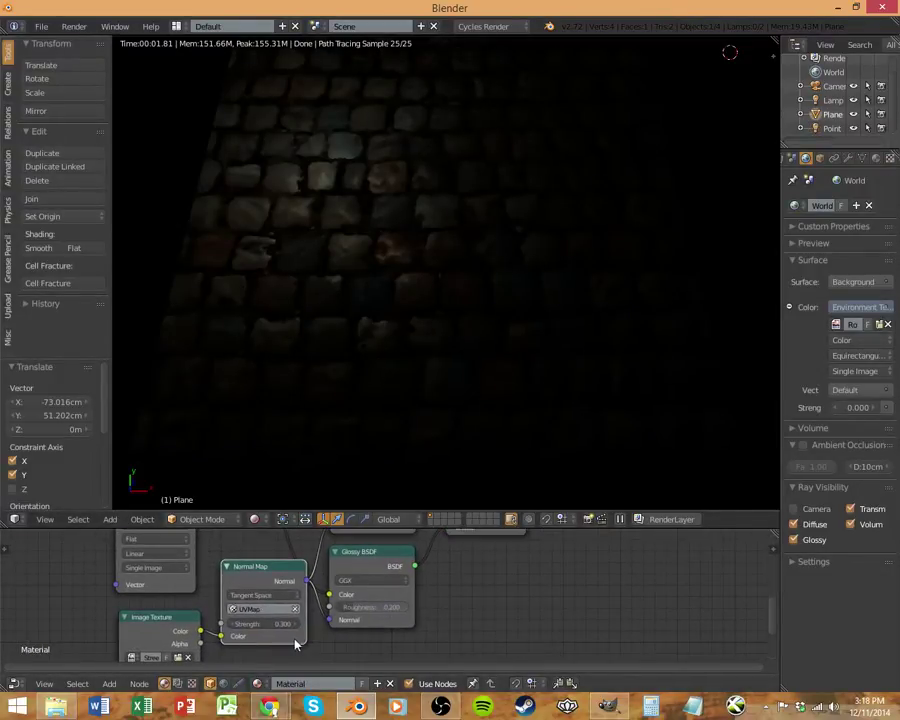
pyautogui.click(285, 625)
pyautogui.write('0.3')
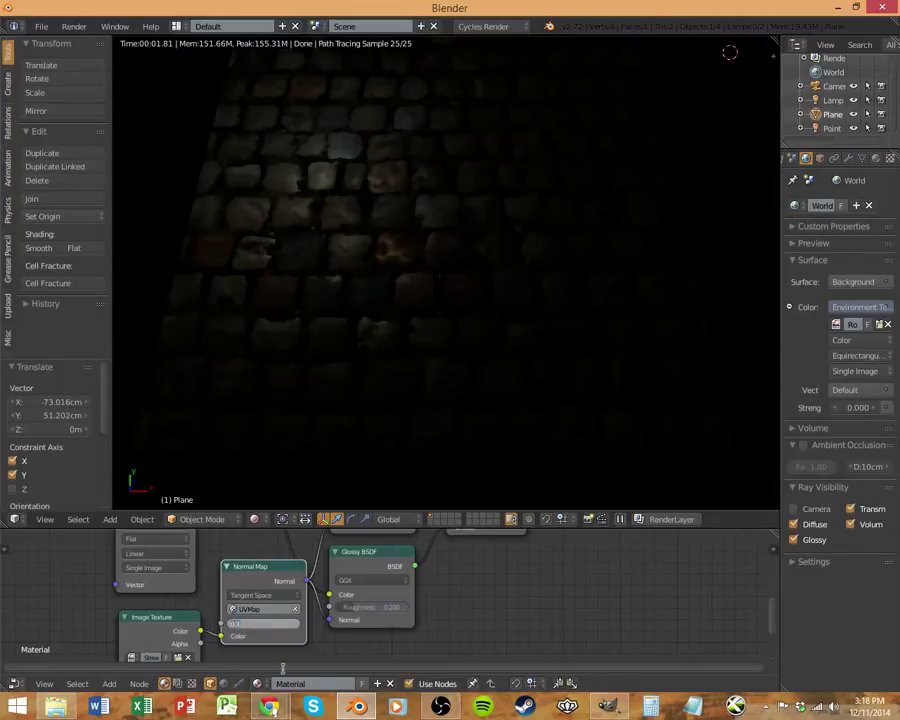
pyautogui.press('Return')
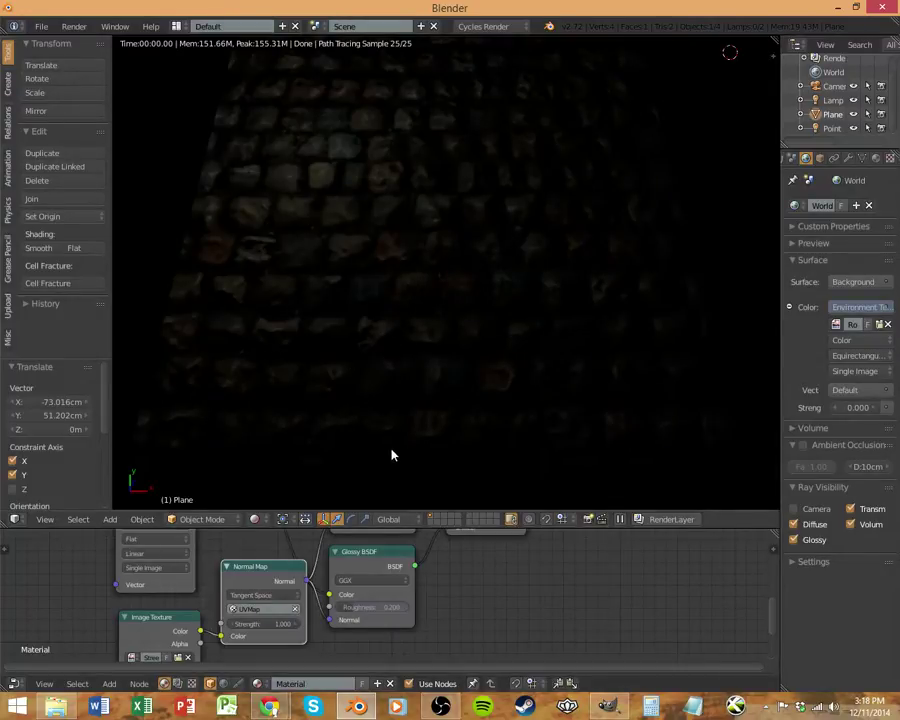
# Set the normal map strength to 0 and raise World Strength to 0.050.
pyautogui.click(286, 630)
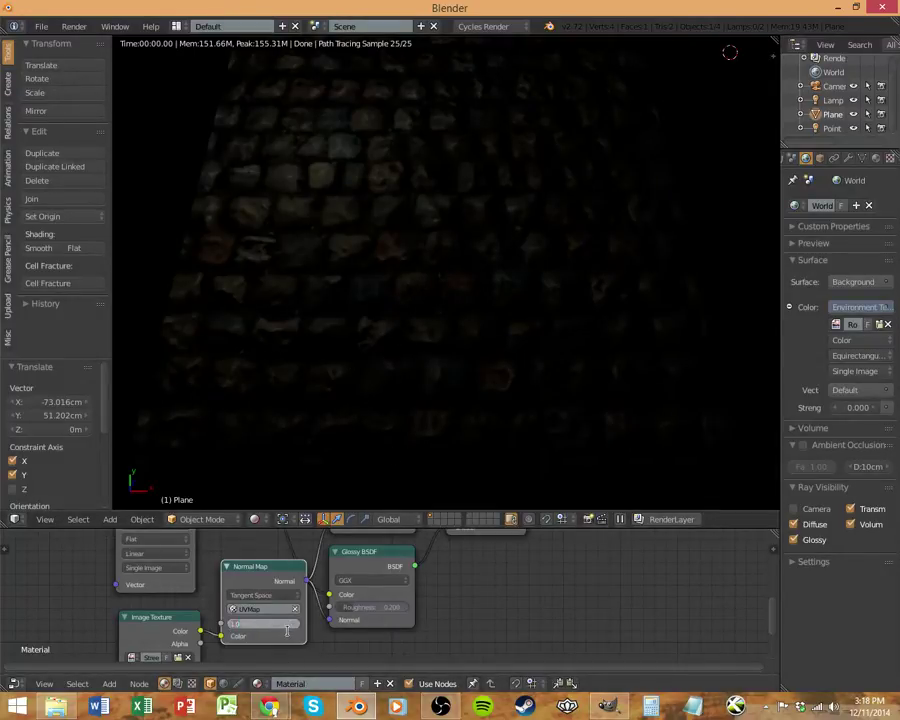
pyautogui.write('0')
pyautogui.press('Return')
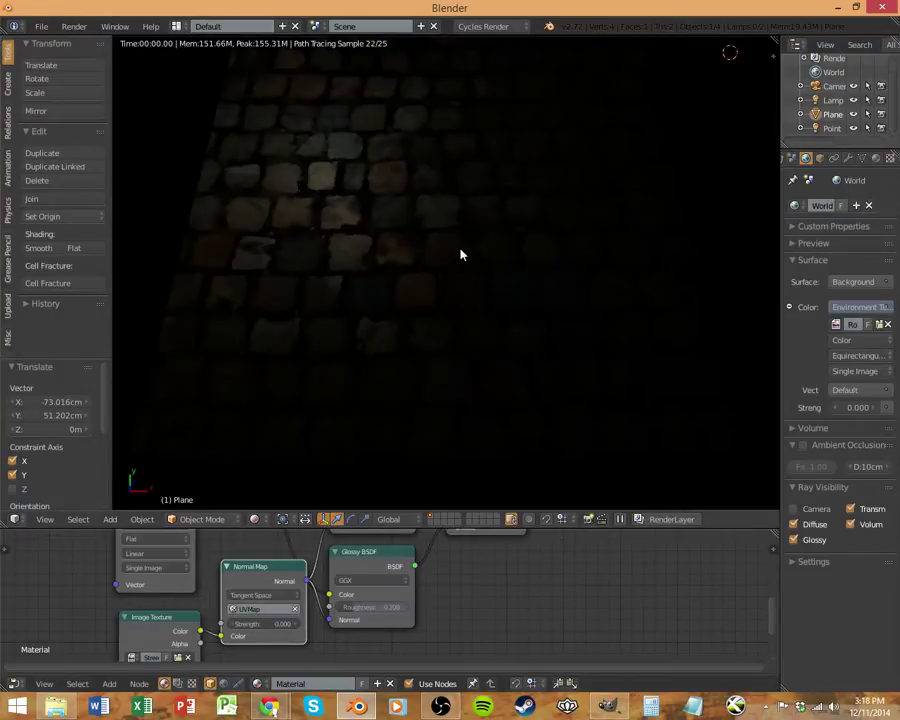
pyautogui.click(845, 408)
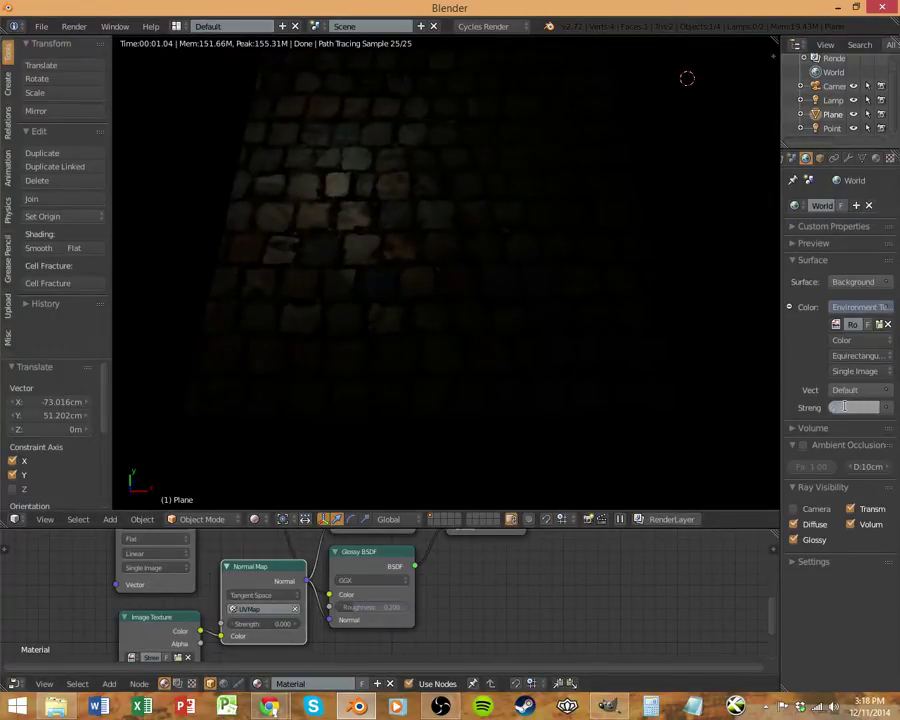
pyautogui.write('0.05')
pyautogui.press('Return')
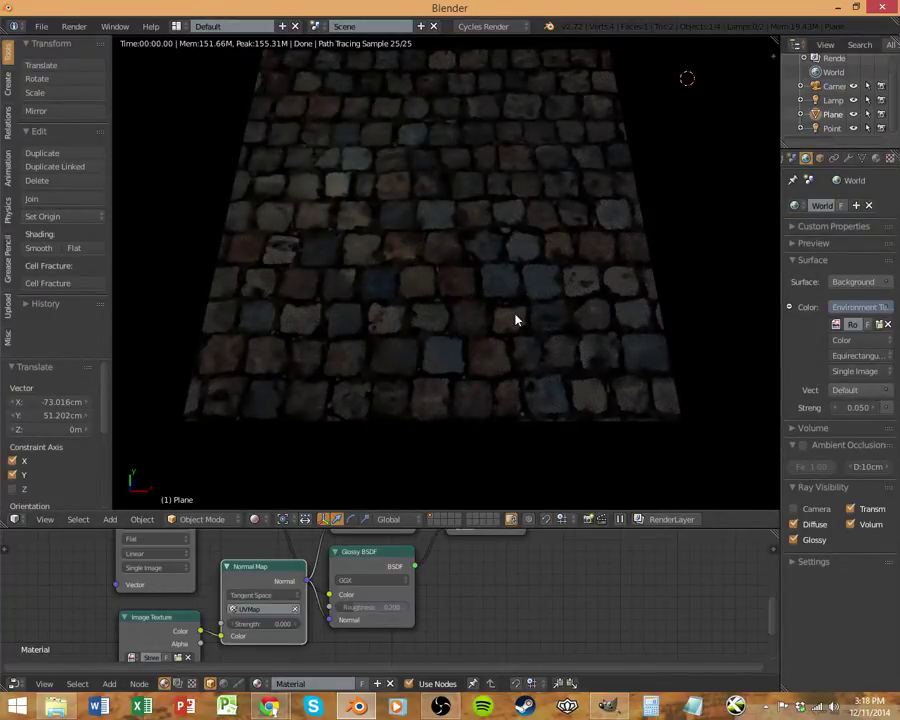
# Set the Normal Map node Strength to 0.300.
pyautogui.click(276, 623)
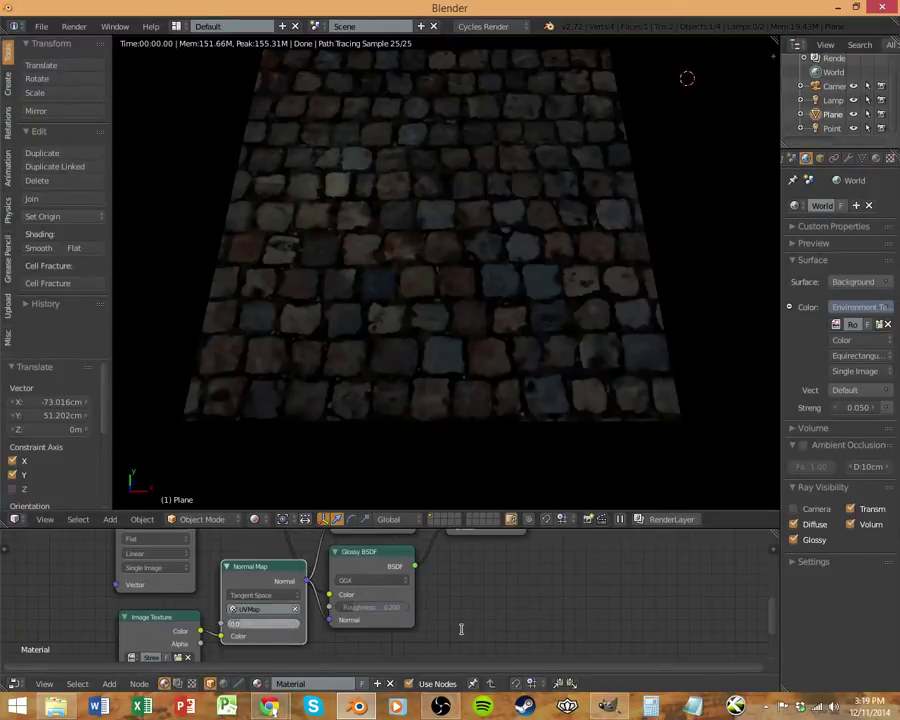
pyautogui.write('0.3')
pyautogui.press('Return')
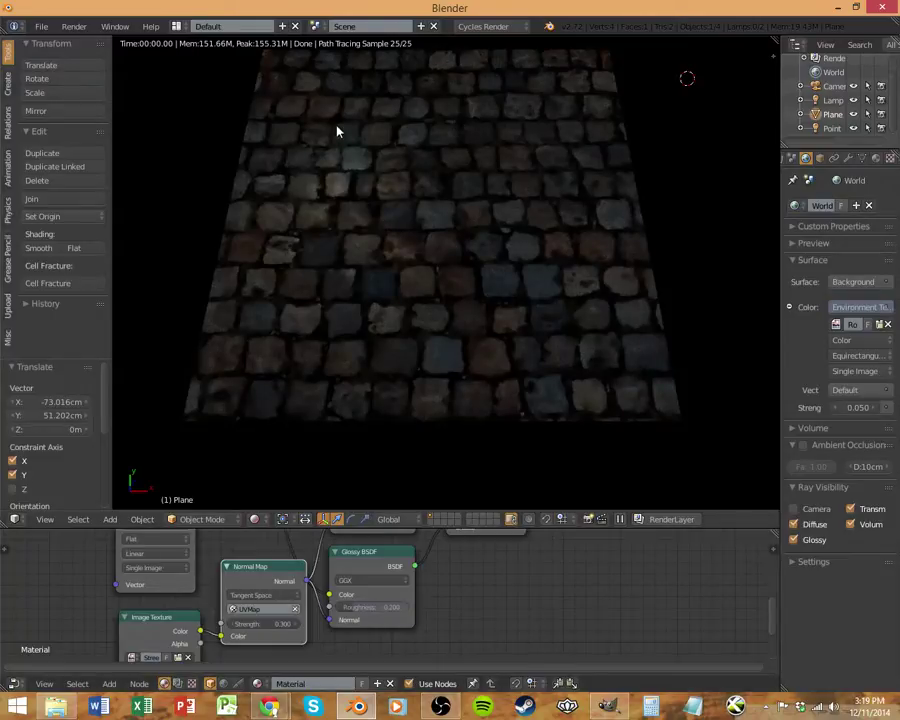
# Move the Point lamp to X 95.08 cm, Y -44.138 cm and orbit to view the floor.
pyautogui.click(832, 128)
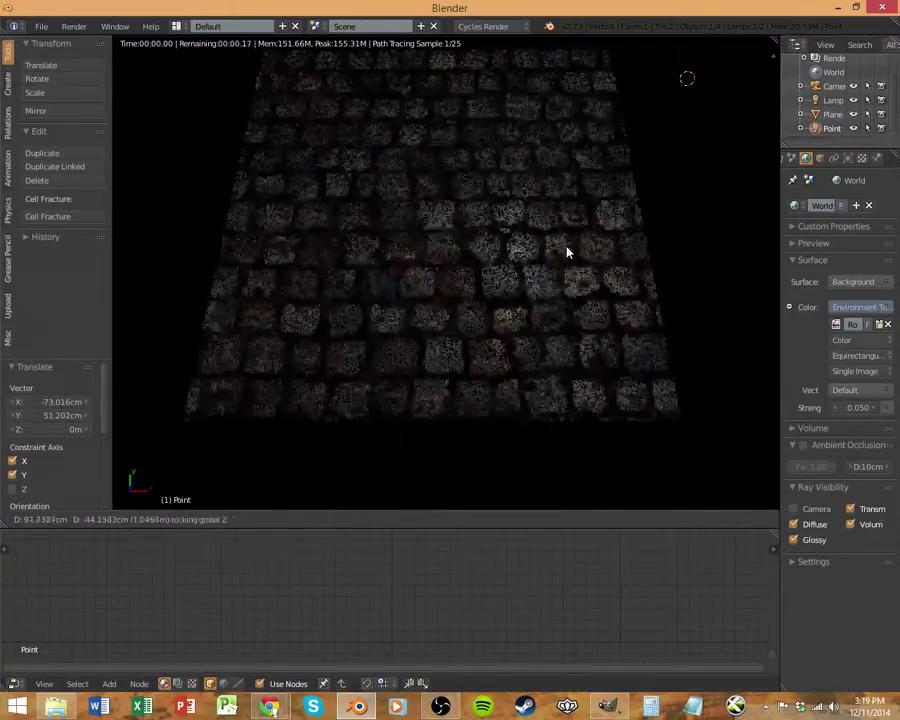
pyautogui.click(568, 251)
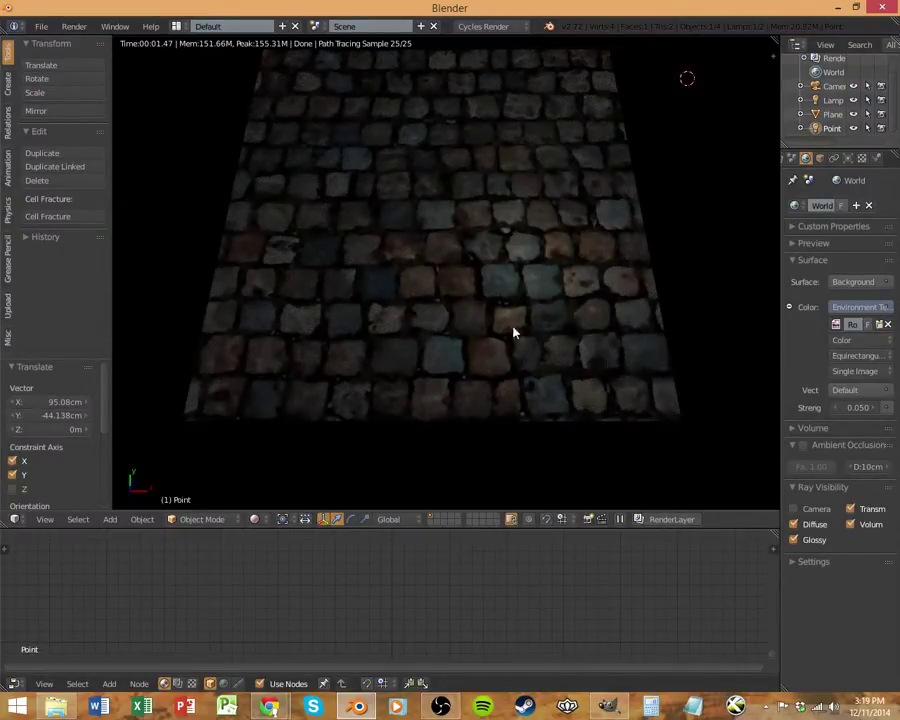
pyautogui.moveTo(573, 305); pyautogui.dragTo(516, 427)
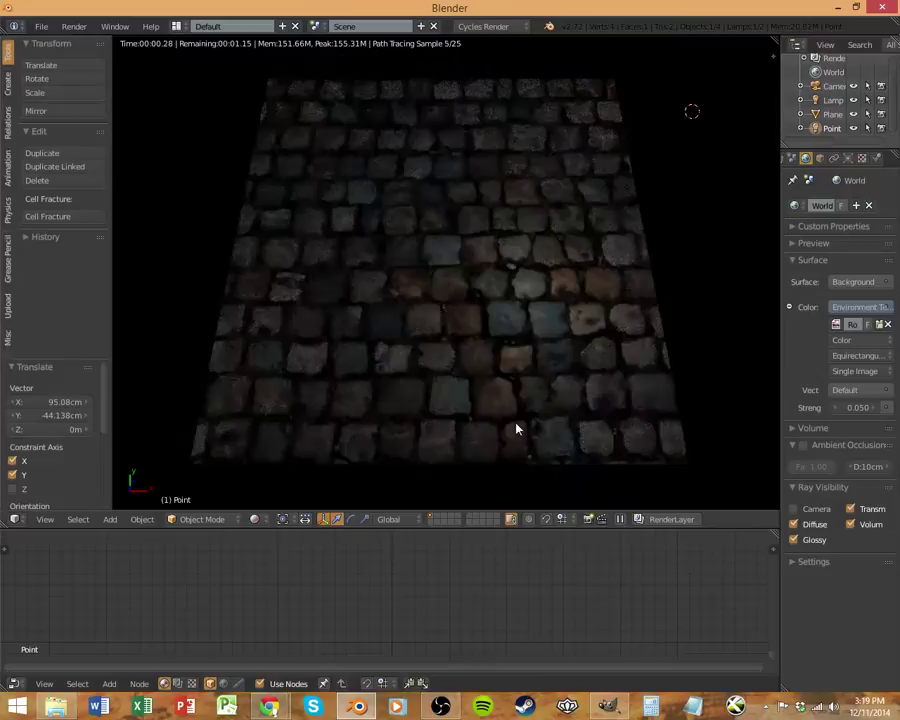
# Select the cobblestone plane and set the Overlay node Fac to 0.5, then 1.
pyautogui.rightClick(436, 331)
pyautogui.scroll(-3, 459, 617)
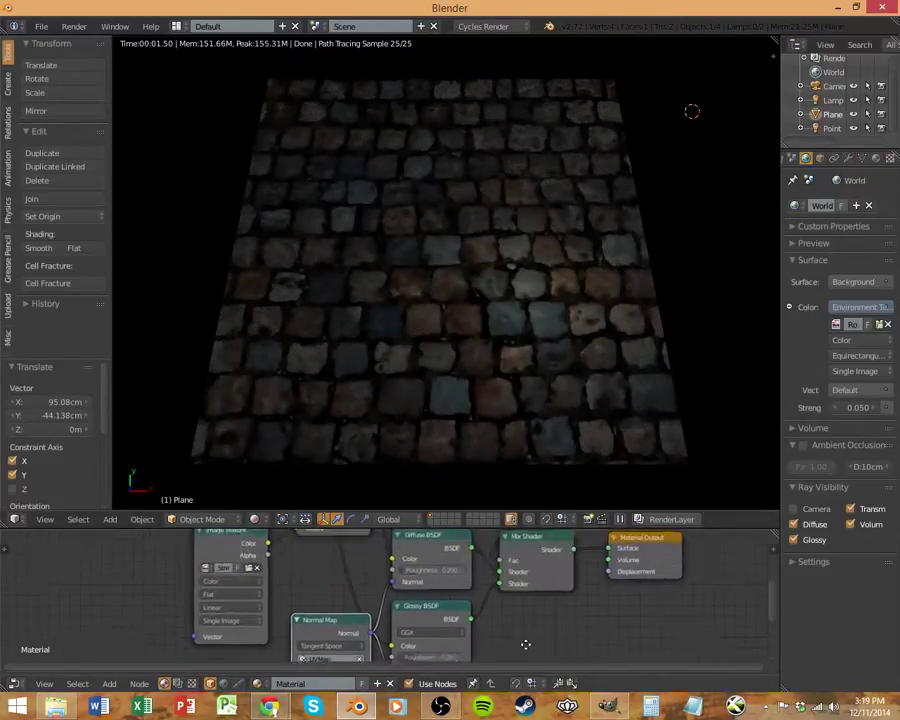
pyautogui.scroll(2, 528, 645)
pyautogui.moveTo(328, 593); pyautogui.dragTo(317, 657)
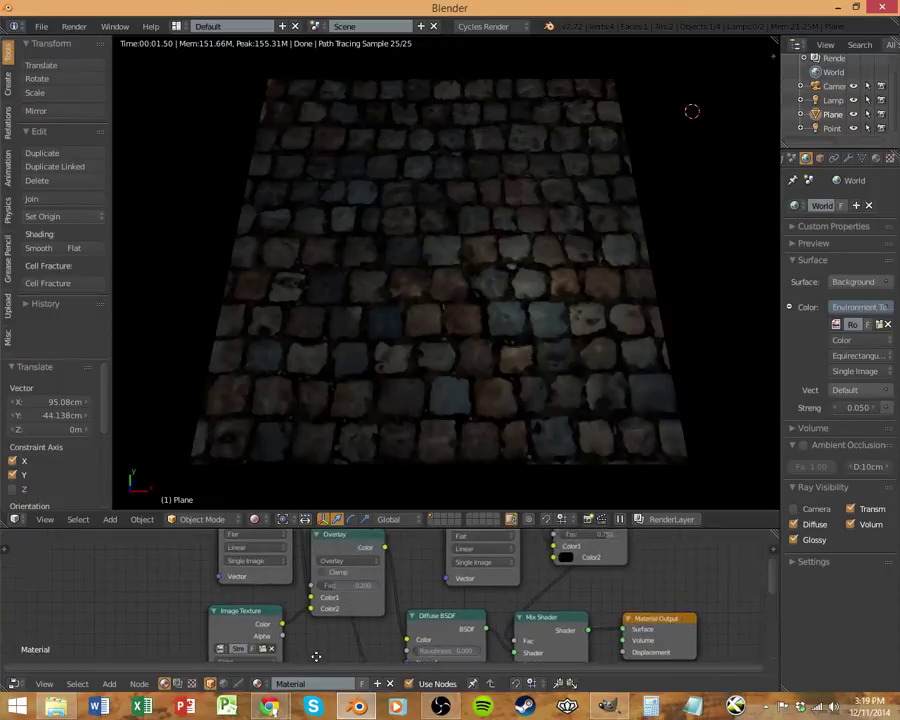
pyautogui.click(372, 587)
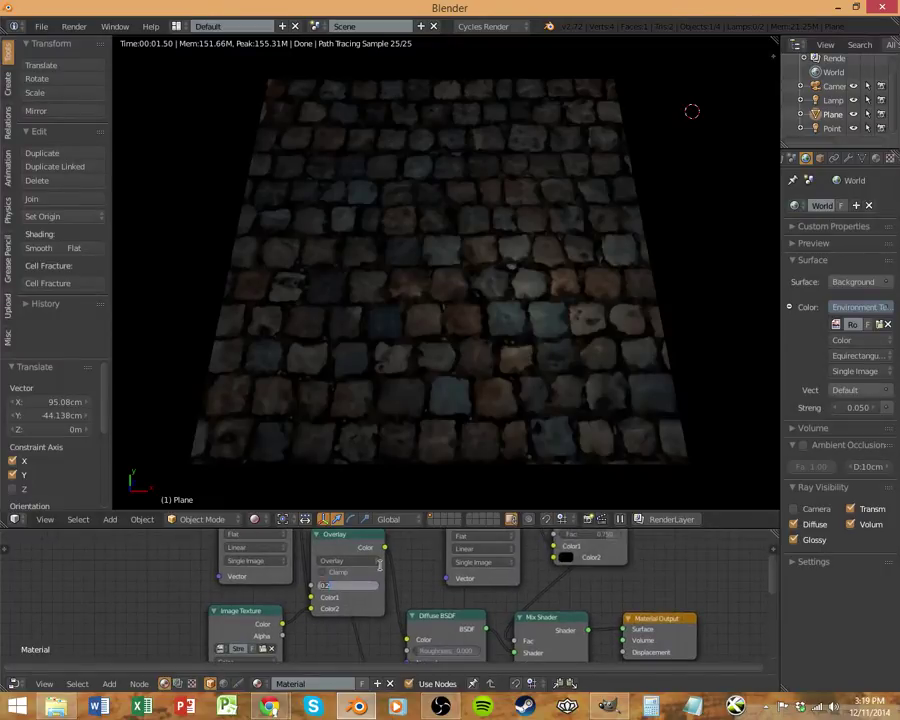
pyautogui.write('0.5')
pyautogui.press('Return')
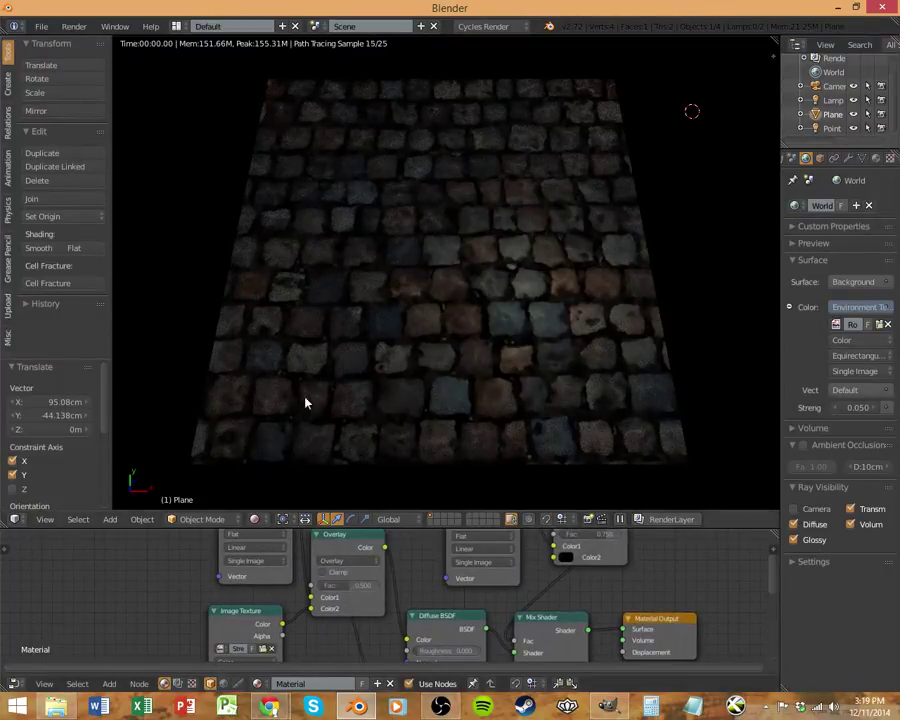
pyautogui.click(355, 586)
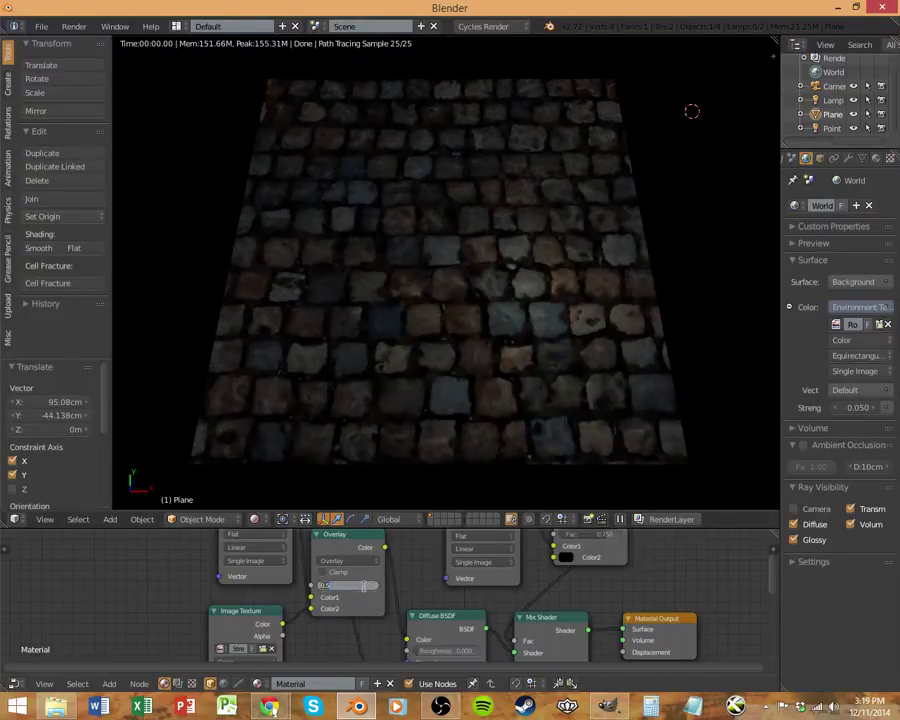
pyautogui.write('1')
pyautogui.press('Return')
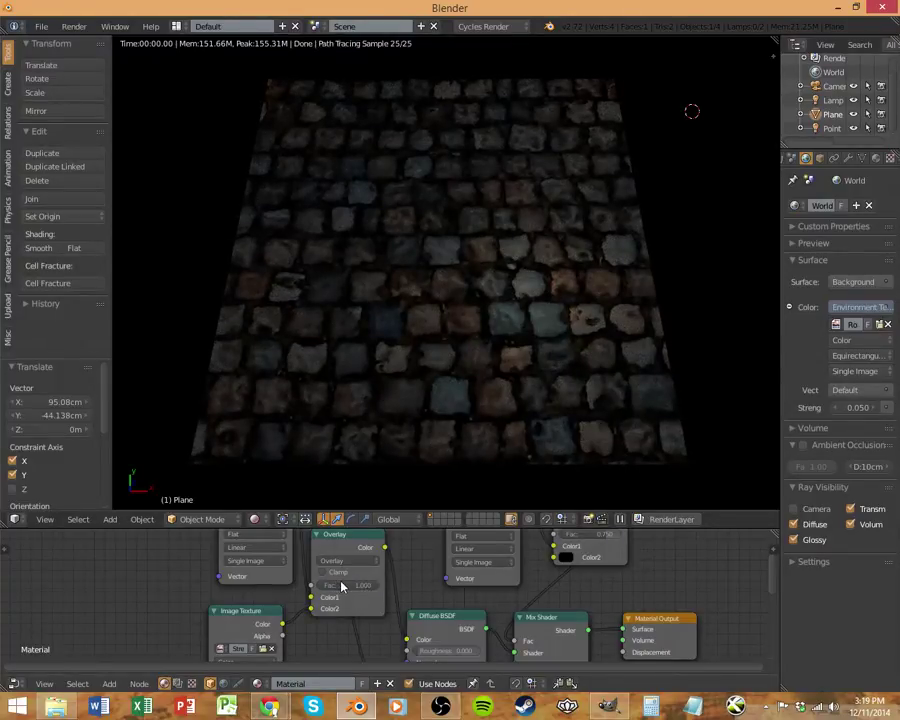
# Connect the Image Texture Color to Overlay Color1 and the second texture to the Mix node's Fac.
pyautogui.moveTo(284, 625); pyautogui.dragTo(310, 586)
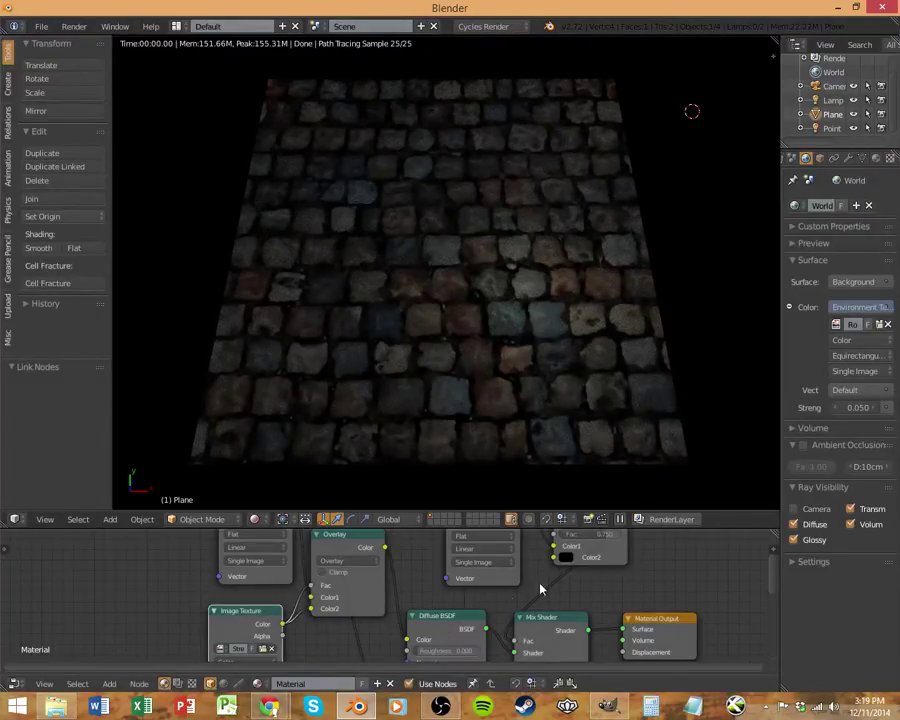
pyautogui.moveTo(593, 589); pyautogui.dragTo(500, 647)
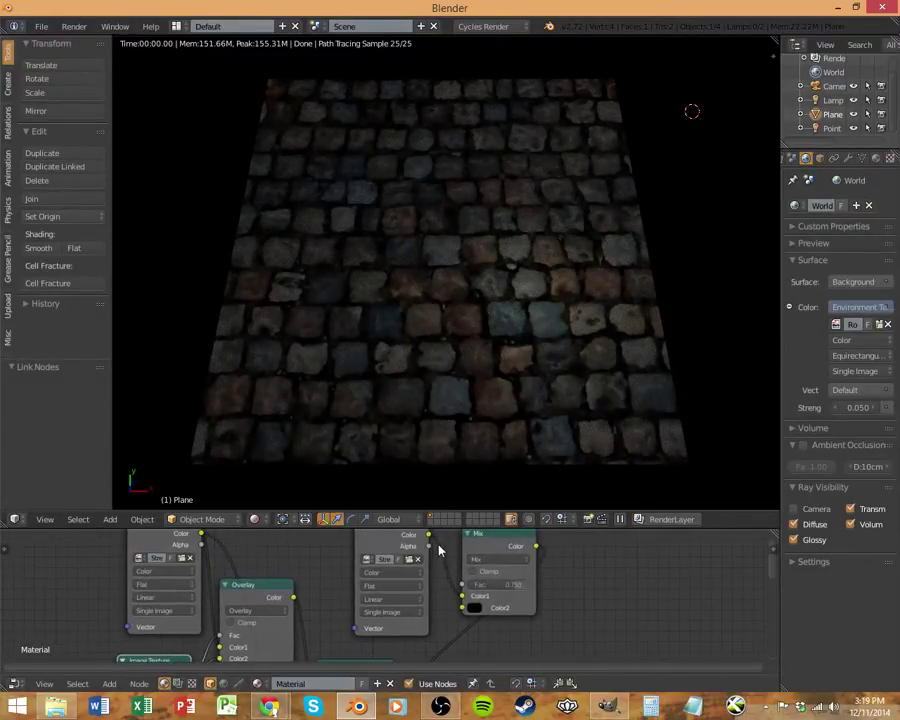
pyautogui.moveTo(429, 546); pyautogui.dragTo(462, 584)
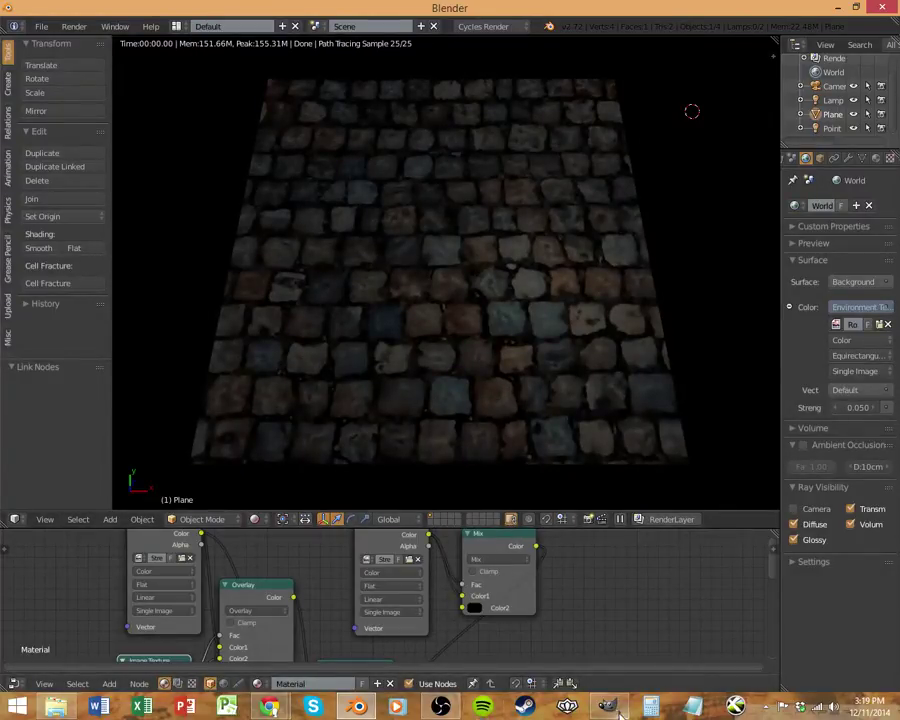
pyautogui.hotkey('alt', 'Tab')
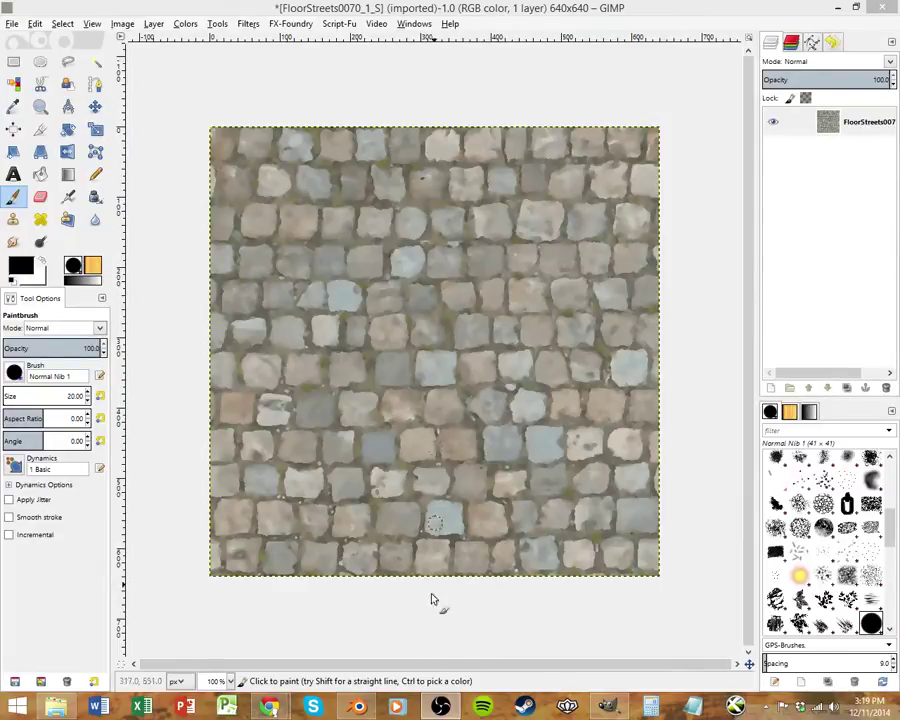
pyautogui.click(357, 706)
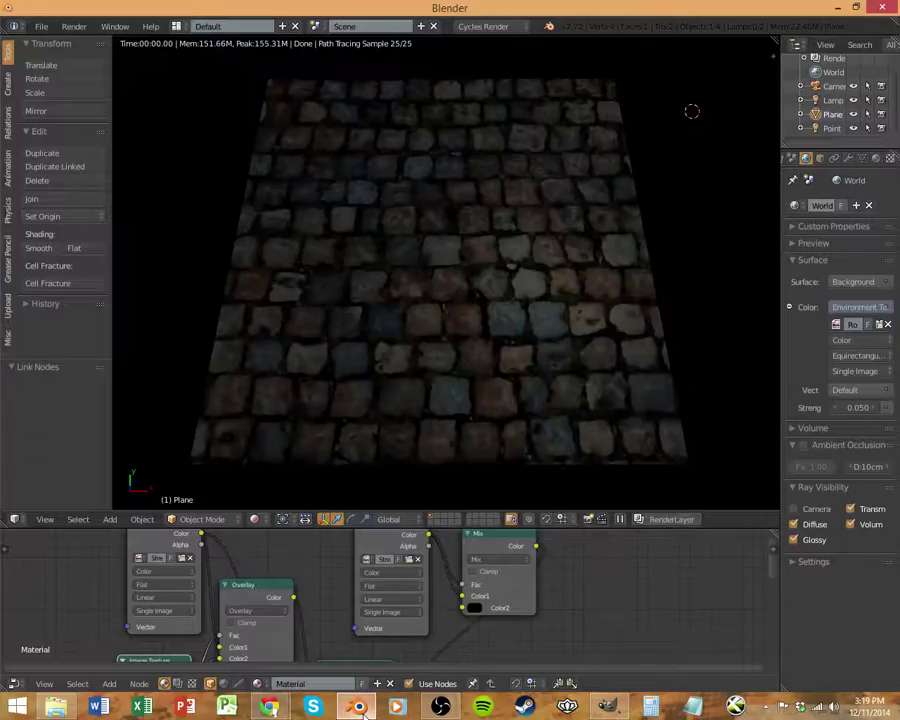